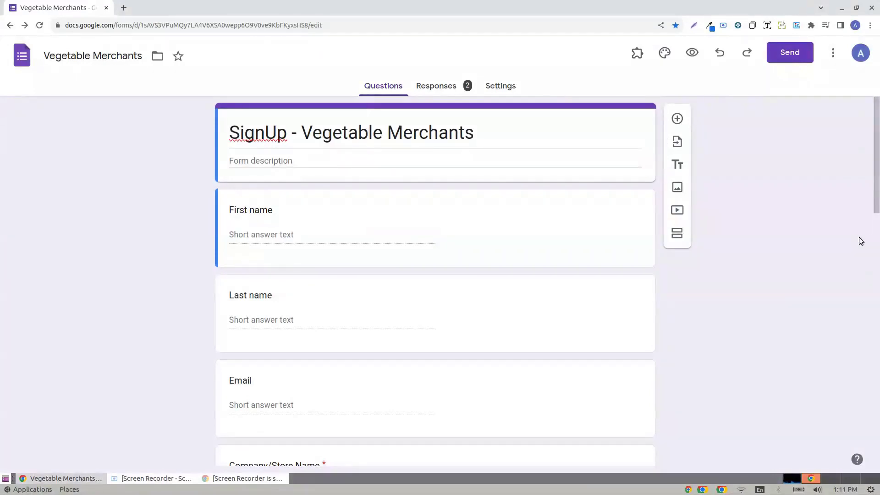
- Open ConnectTo Brevo's Configure screen in Google Forms and read its responses-sheet instructions
drag(878, 165, 878, 435)
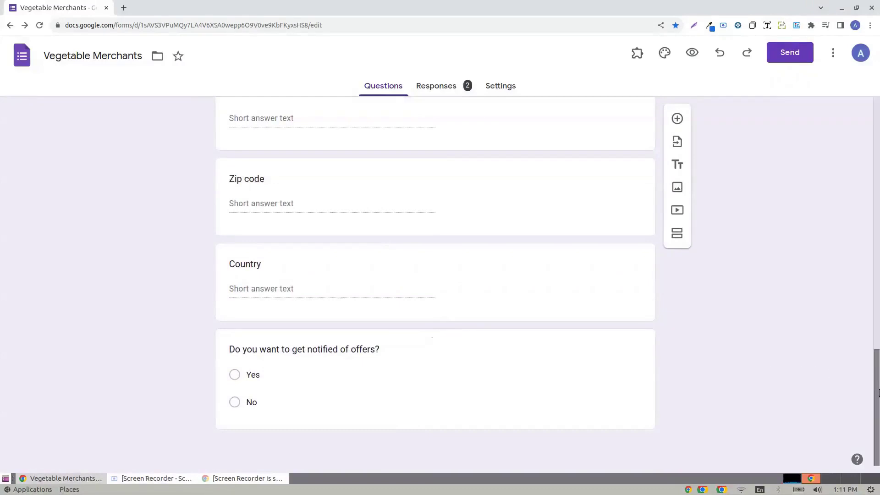
drag(877, 380, 879, 128)
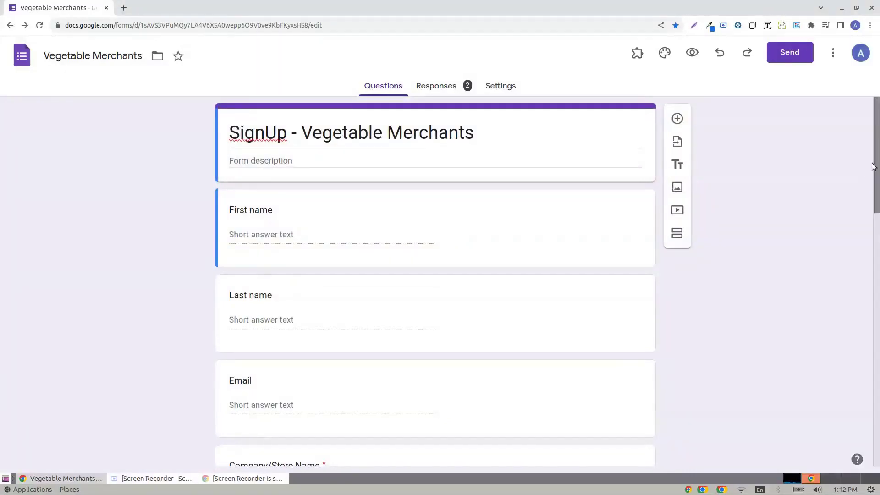
drag(876, 166, 877, 160)
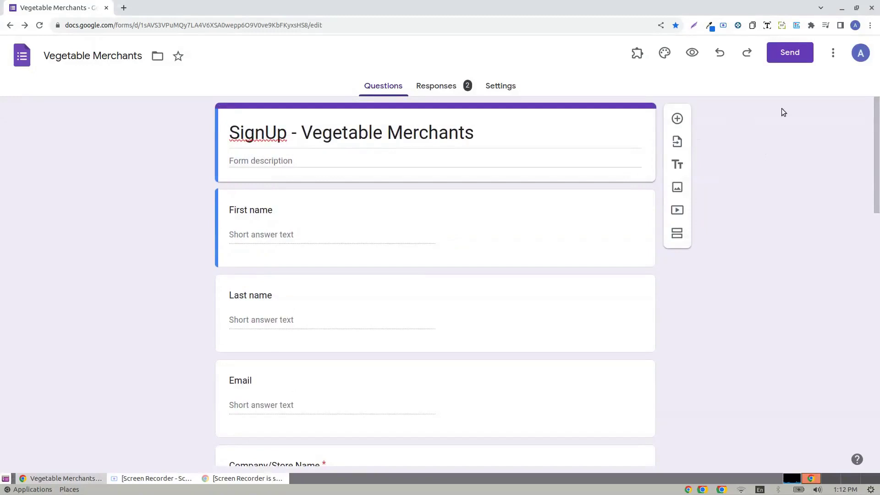
click(638, 61)
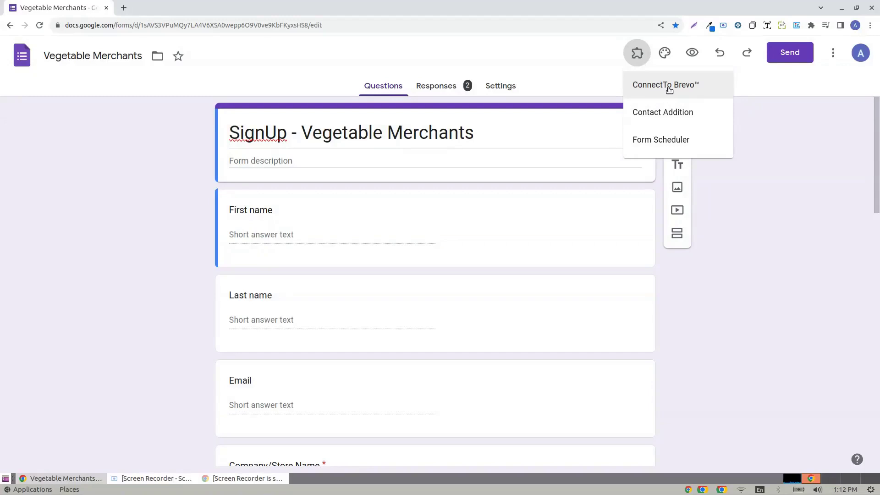
click(669, 89)
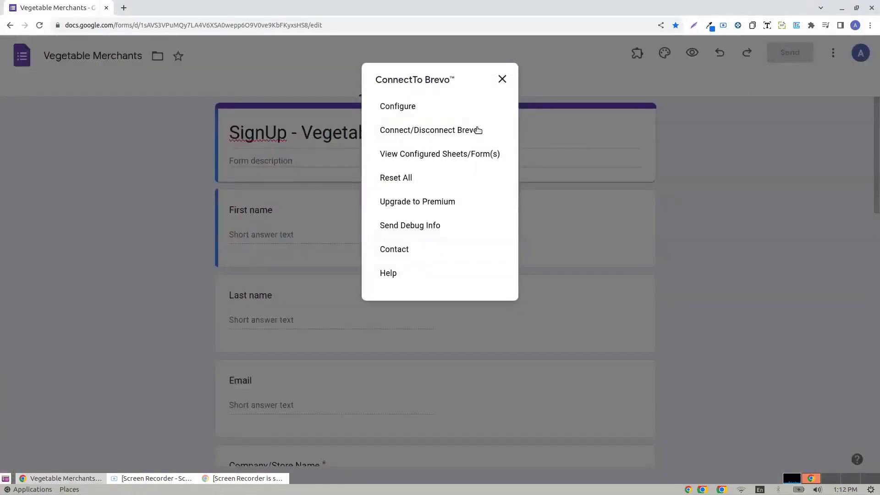
click(408, 111)
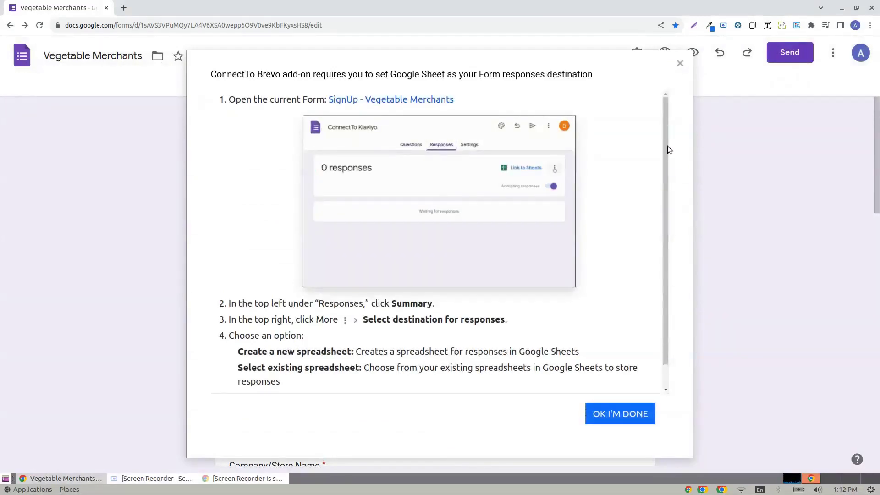
drag(667, 145, 675, 128)
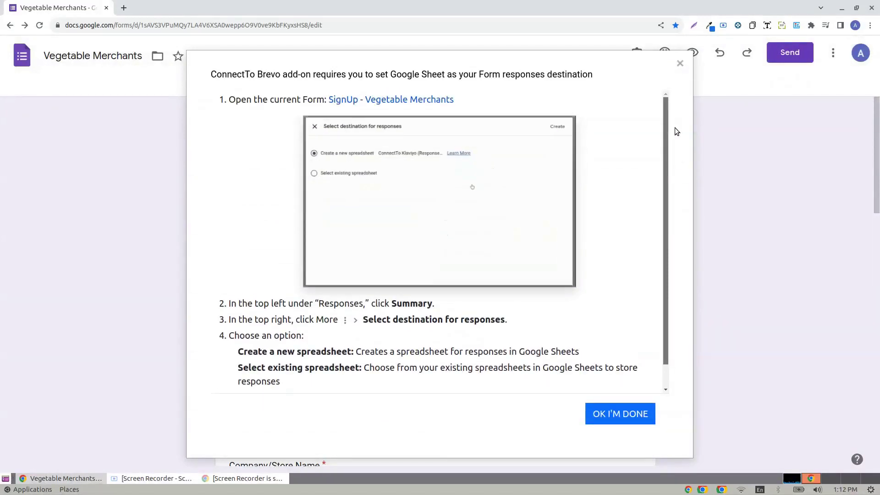
drag(675, 128, 687, 123)
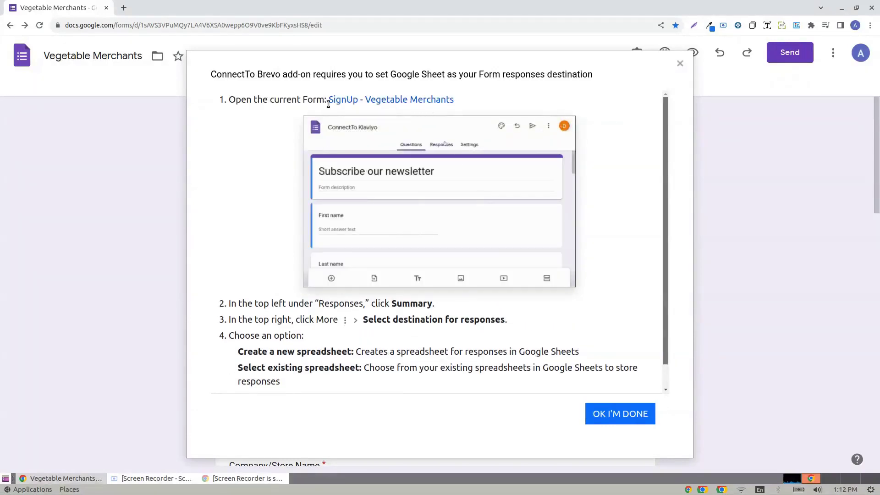
- Link the Vegetable Merchants form's responses to a new spreadsheet and confirm the sheet setup in the Brevo dialog
click(409, 102)
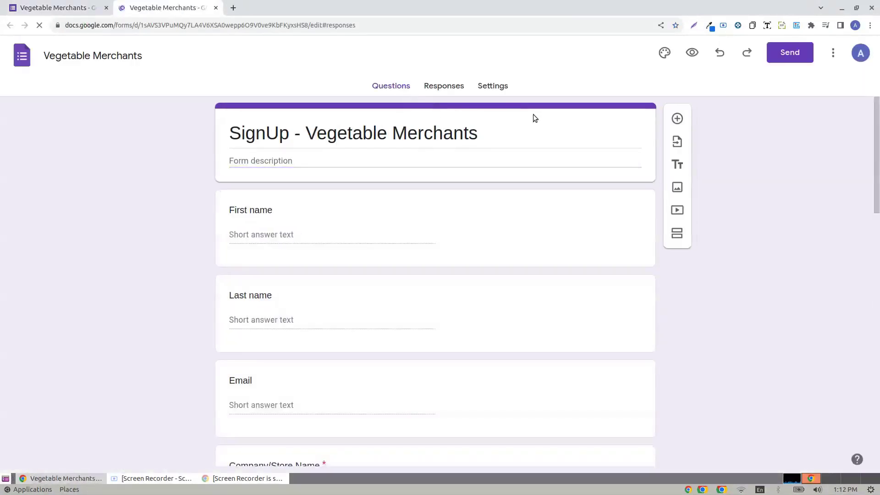
click(449, 85)
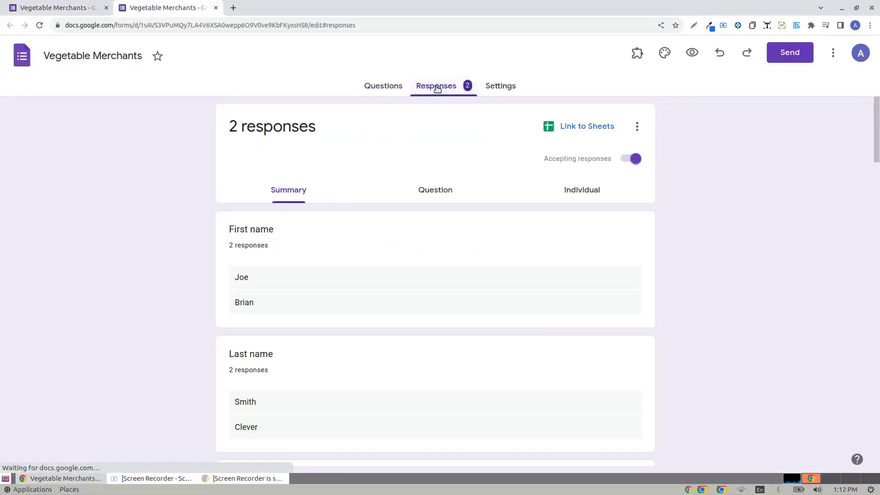
click(550, 130)
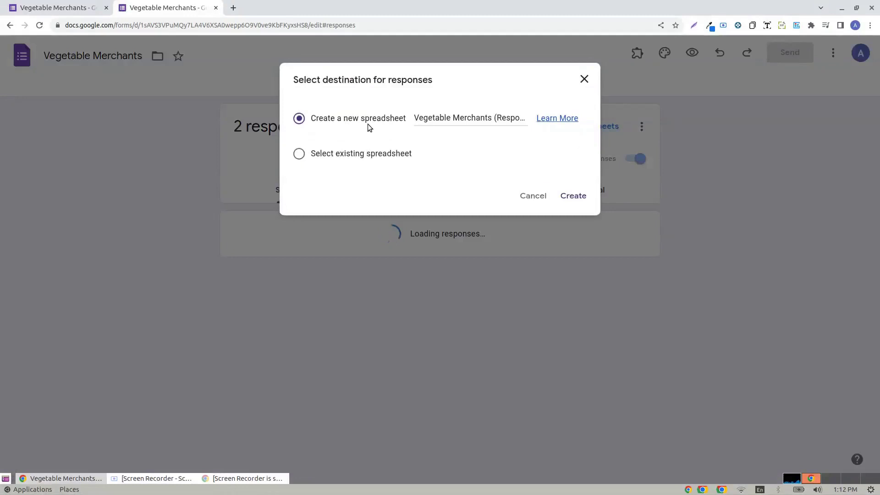
click(579, 197)
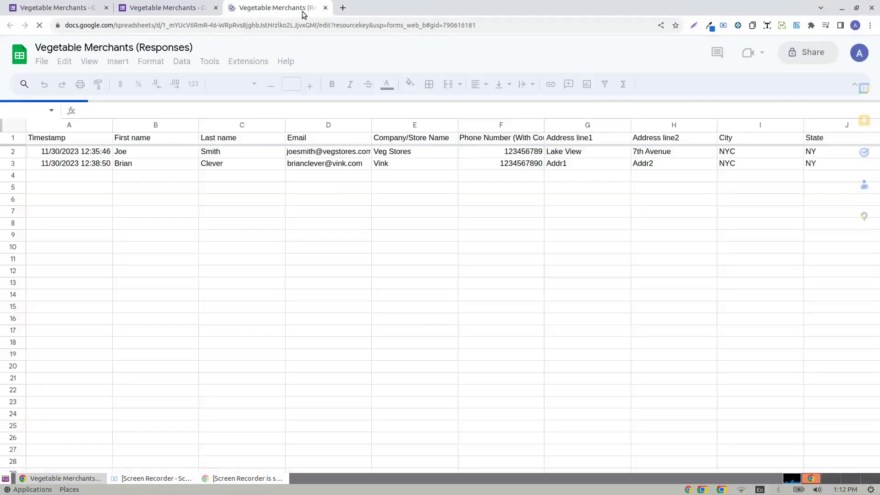
drag(303, 14, 114, 5)
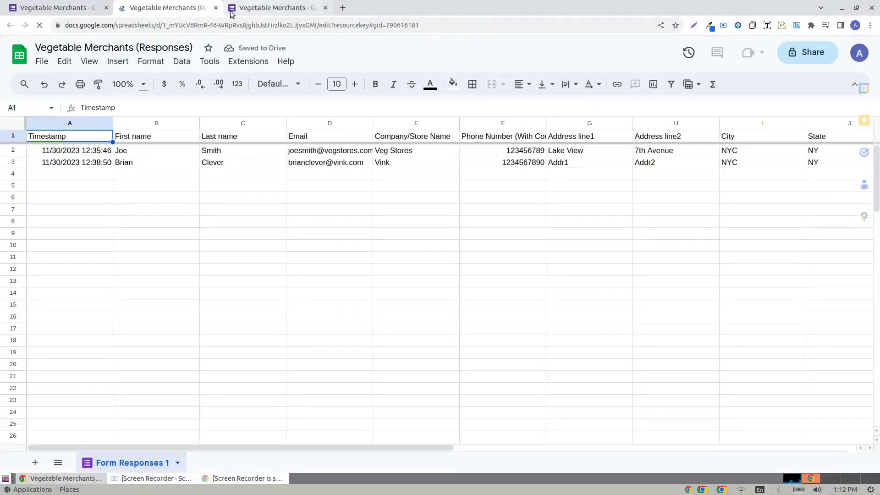
click(110, 7)
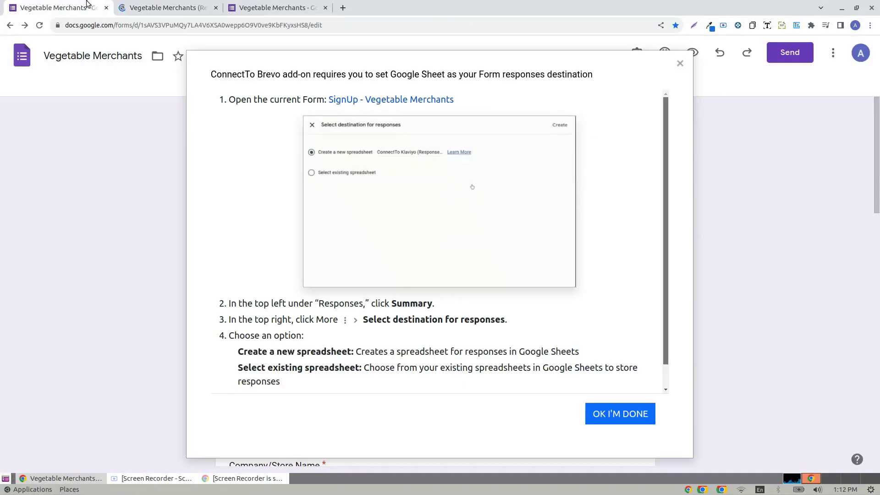
click(629, 418)
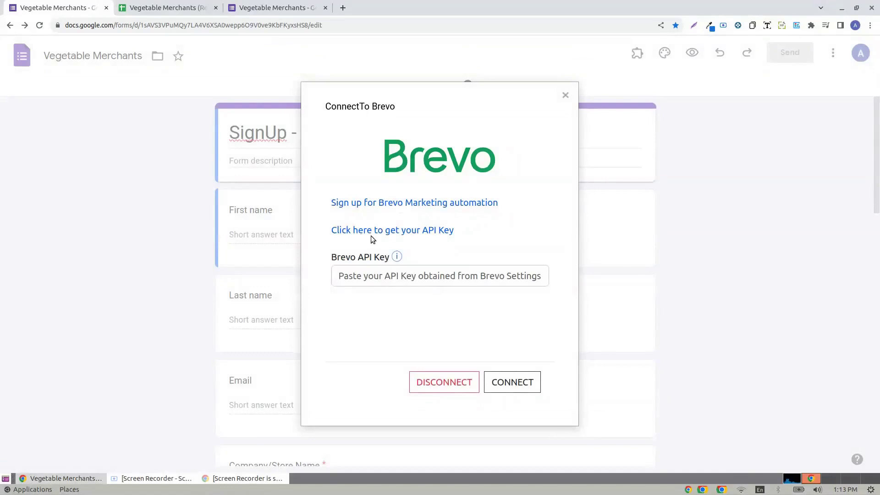
- Open Brevo's SMTP & API keys page from the dialog's API key link
click(386, 232)
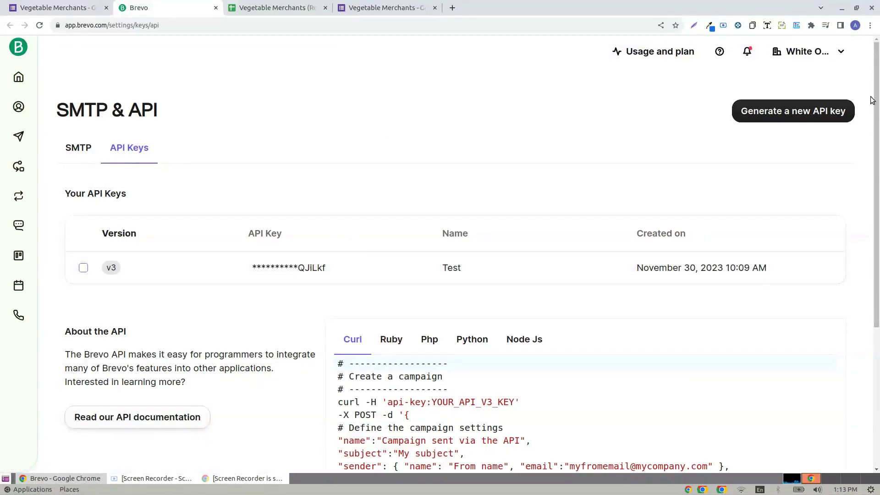
- Generate a Brevo API key named 'Vegetables App' and copy its value
click(779, 120)
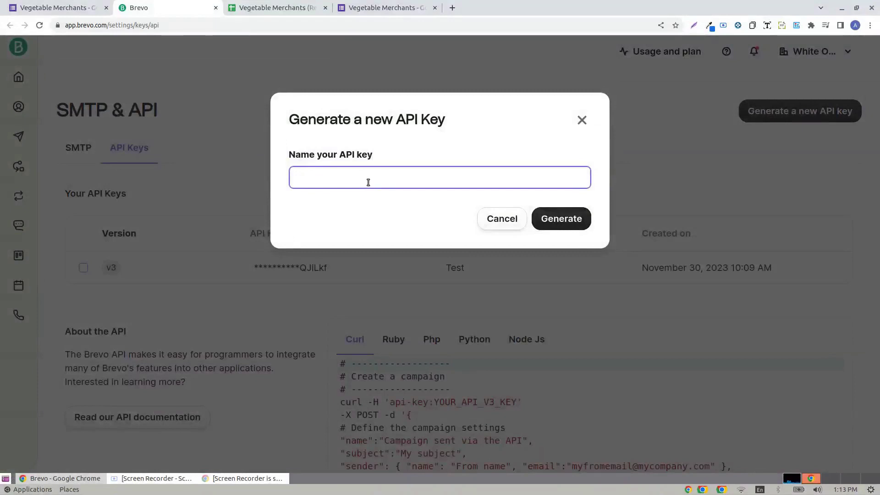
text(Vegetables )
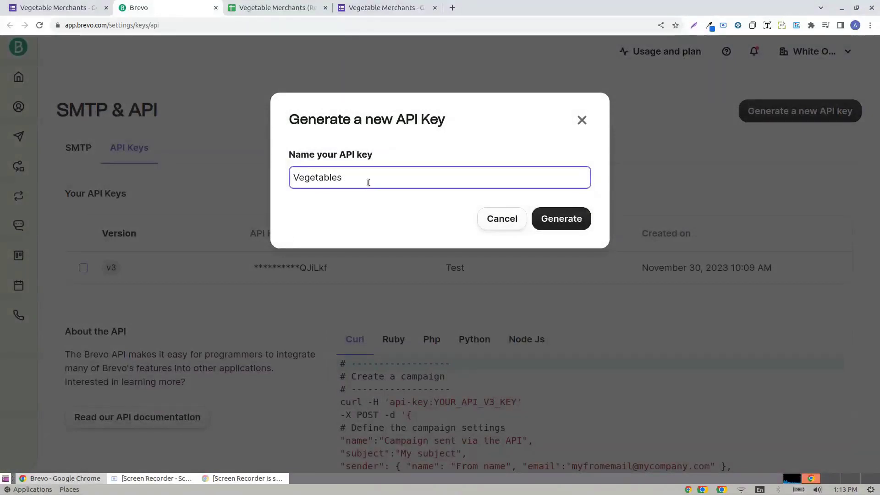
text(App)
click(567, 220)
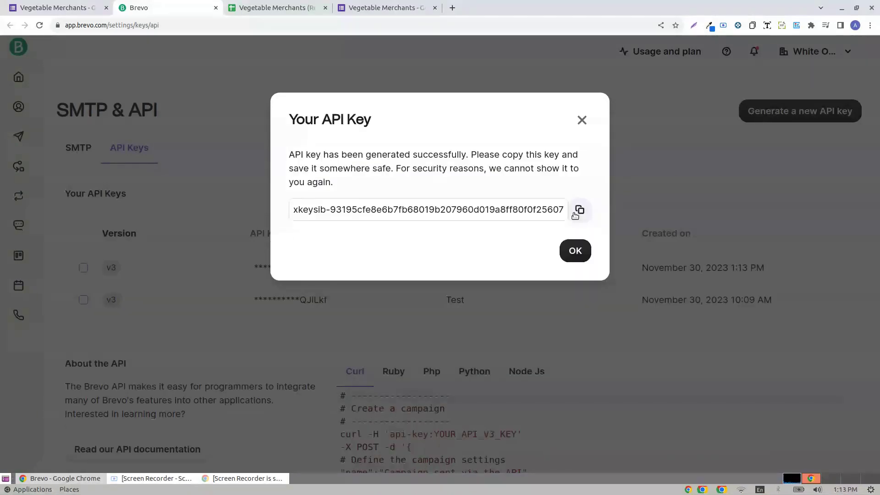
click(578, 211)
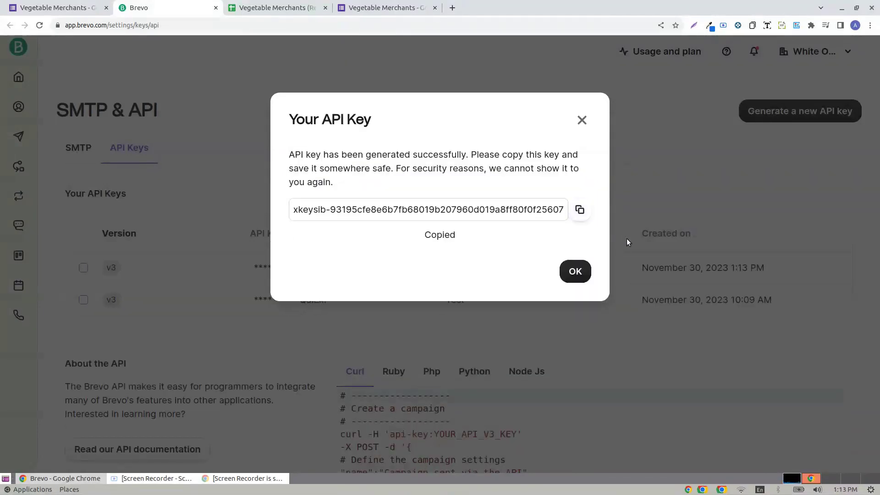
click(575, 272)
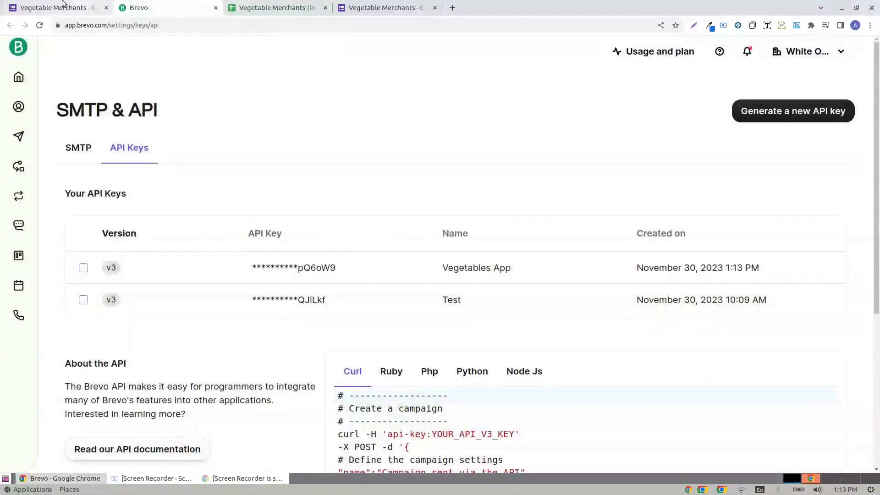
- Paste the copied API key into ConnectTo Brevo's key field and connect
click(63, 8)
right_click(424, 281)
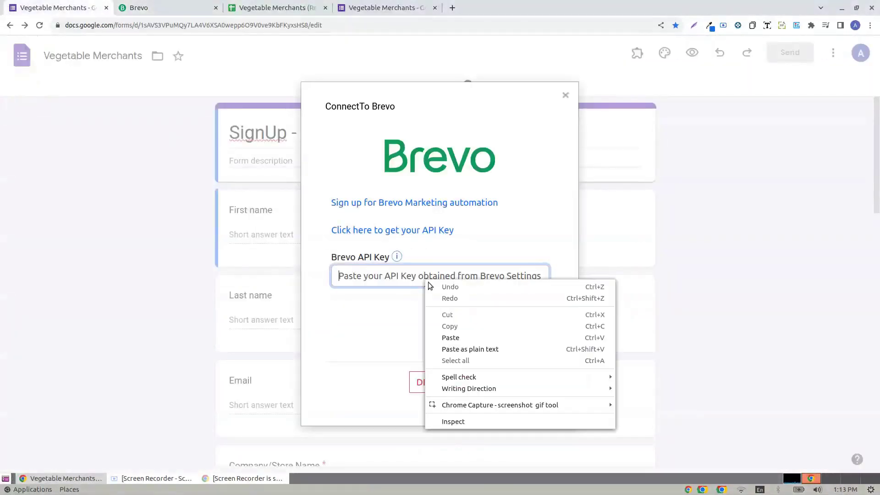
click(461, 340)
click(513, 389)
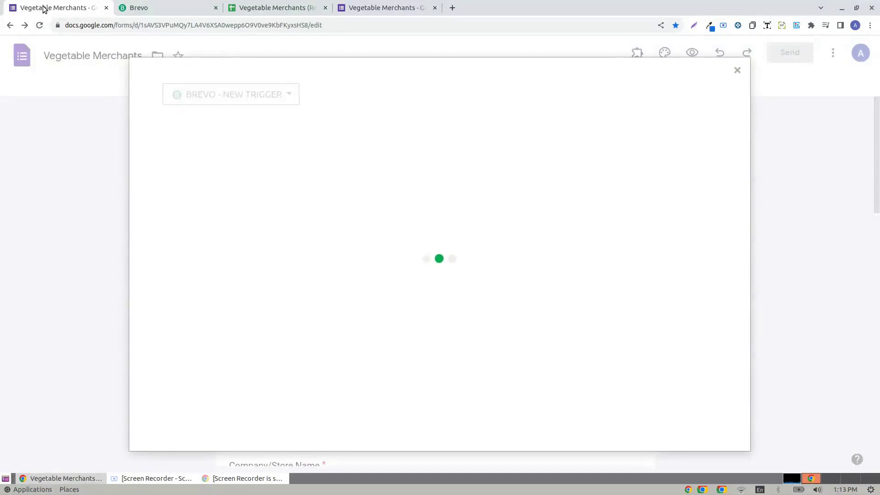
- Launch the ConnectTo Brevo configuration from the Vegetable Merchants (Responses) spreadsheet
click(308, 8)
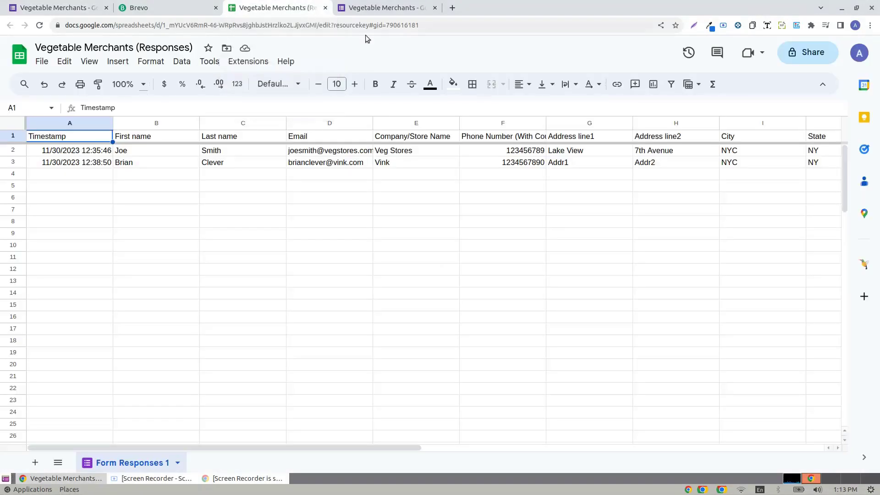
click(248, 61)
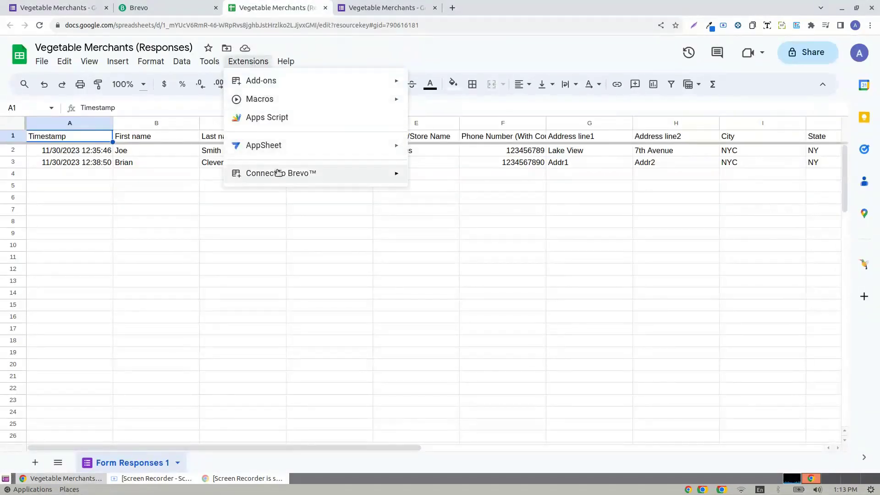
mouse_move(288, 176)
click(430, 177)
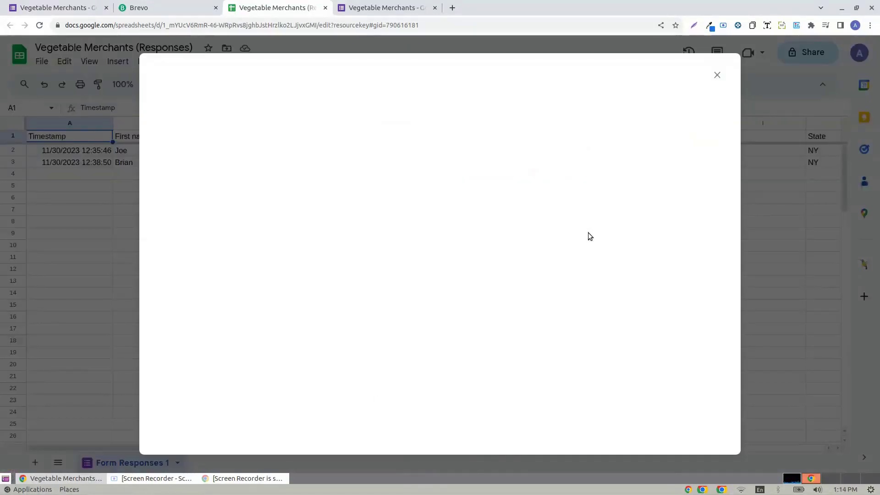
- Close the form's duplicate trigger window and bring up the spreadsheet's new-trigger list
click(22, 5)
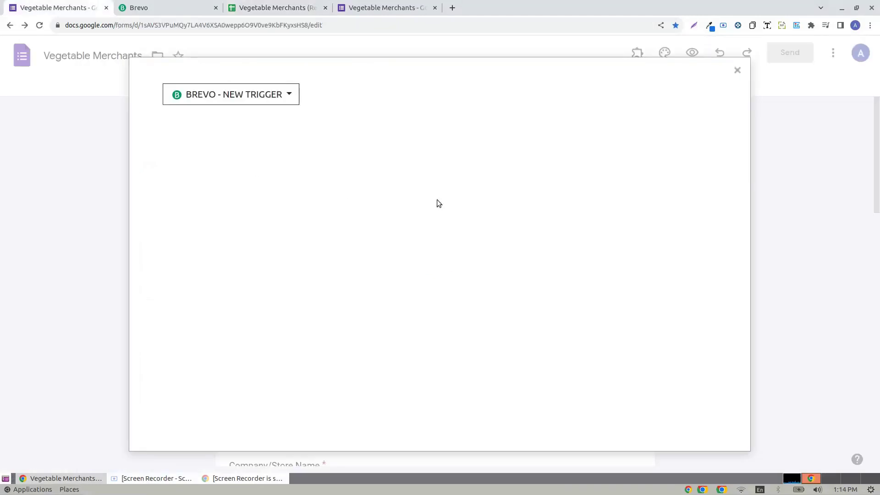
click(737, 71)
click(256, 8)
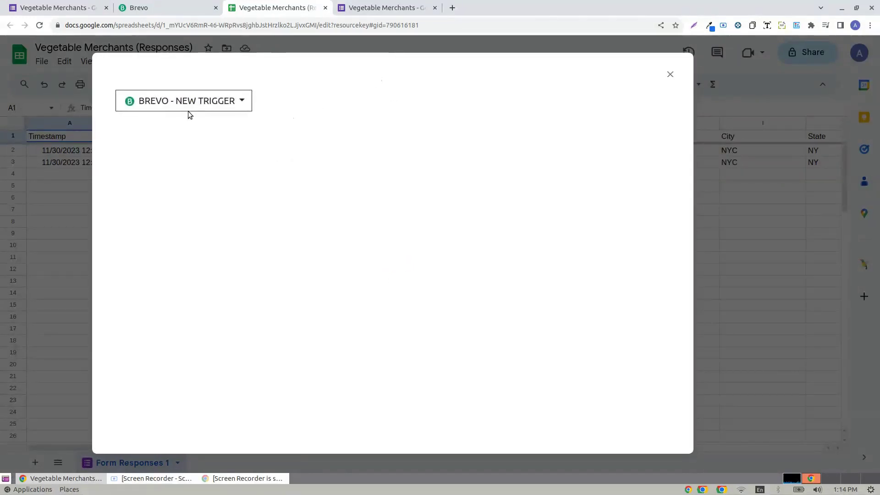
click(201, 100)
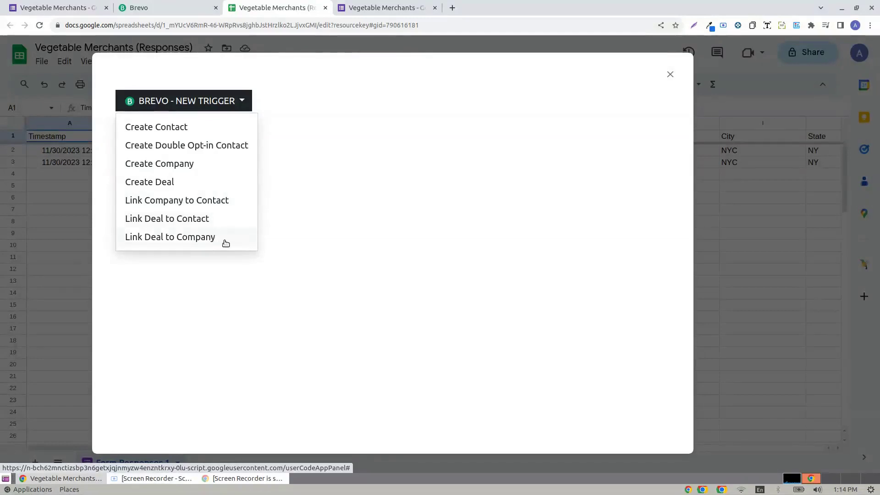
- Start a Create Contact trigger using the Form Responses 1 sheet
click(157, 128)
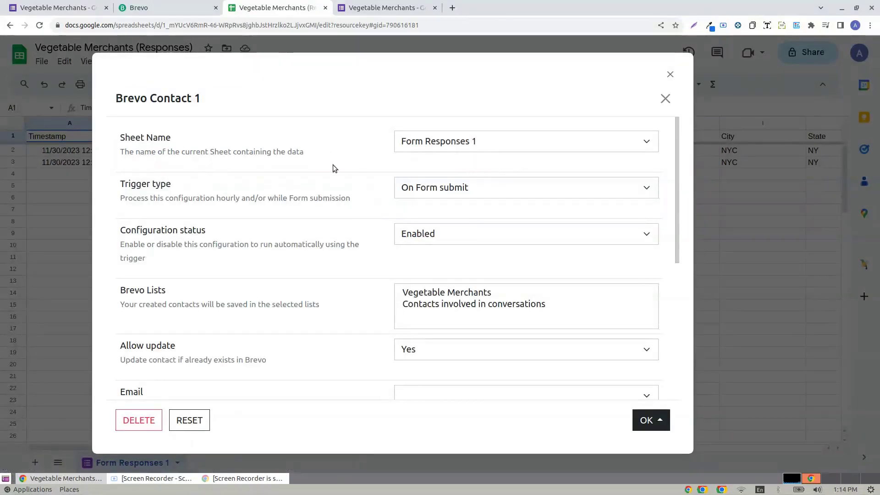
click(478, 142)
click(457, 159)
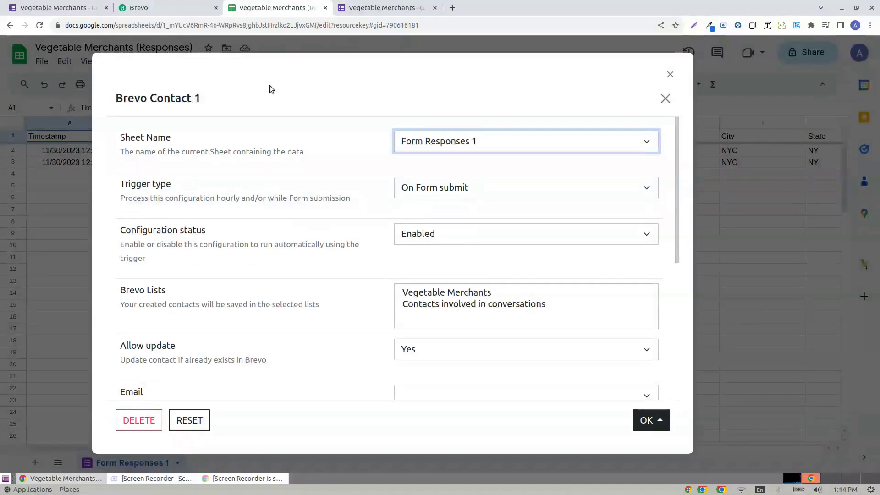
drag(175, 94, 287, 92)
drag(336, 71, 360, 74)
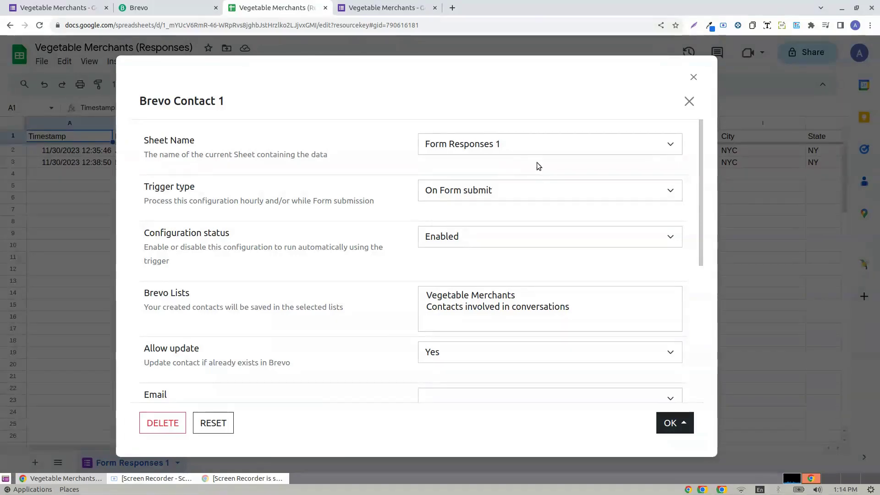
- Set the trigger type to On Form submit + Every hour with status Enabled
click(481, 197)
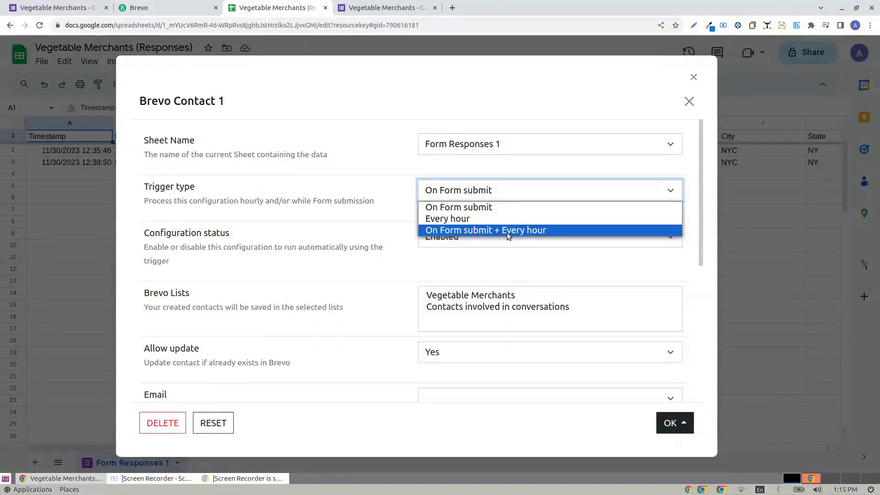
click(443, 231)
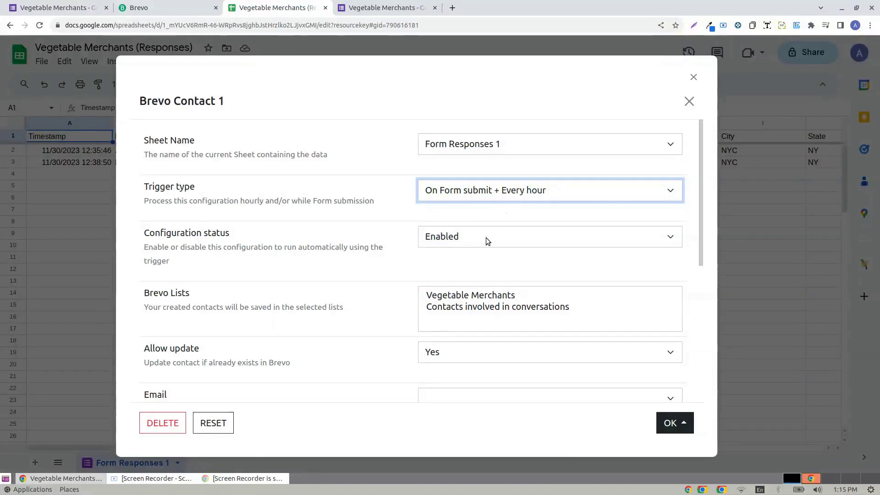
click(486, 236)
click(461, 252)
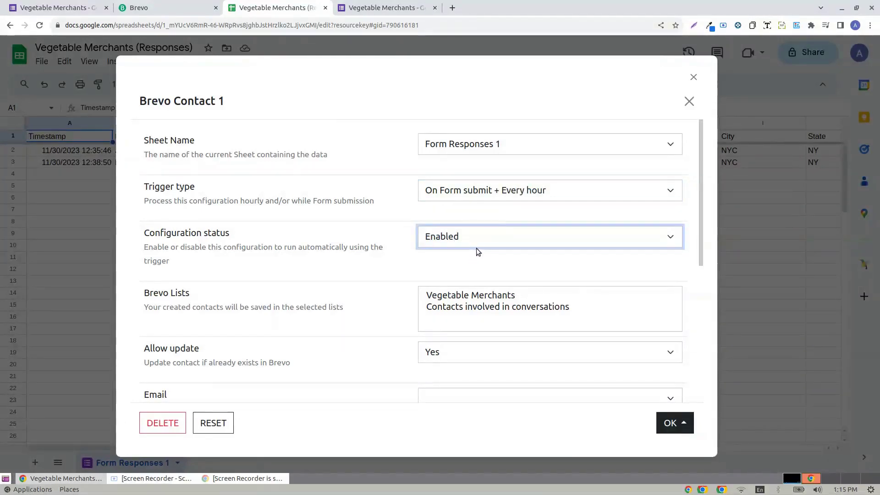
scroll(499, 252, down, 2)
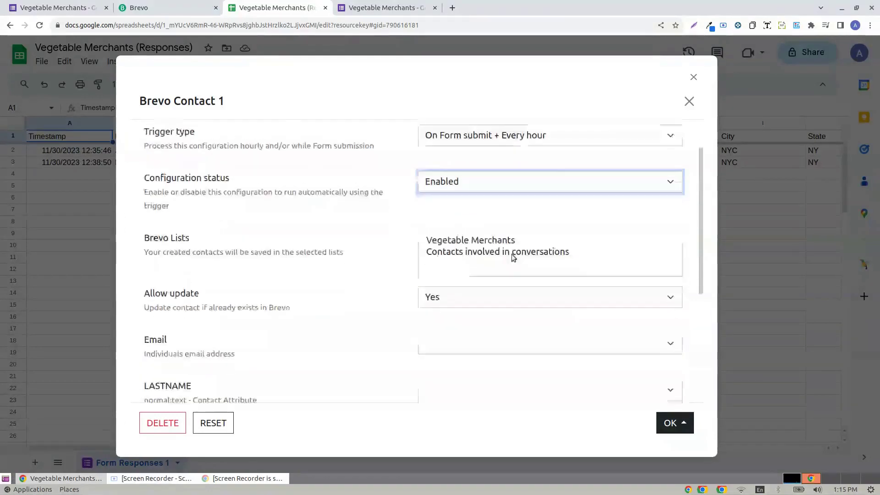
- Choose the Vegetable Merchants list for saved contacts and leave Allow update at Yes
click(464, 243)
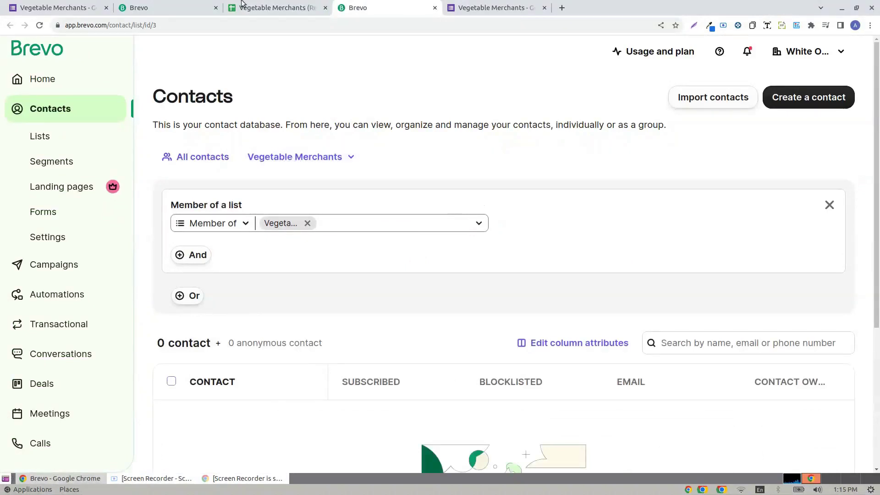
click(256, 8)
scroll(455, 291, down, 1)
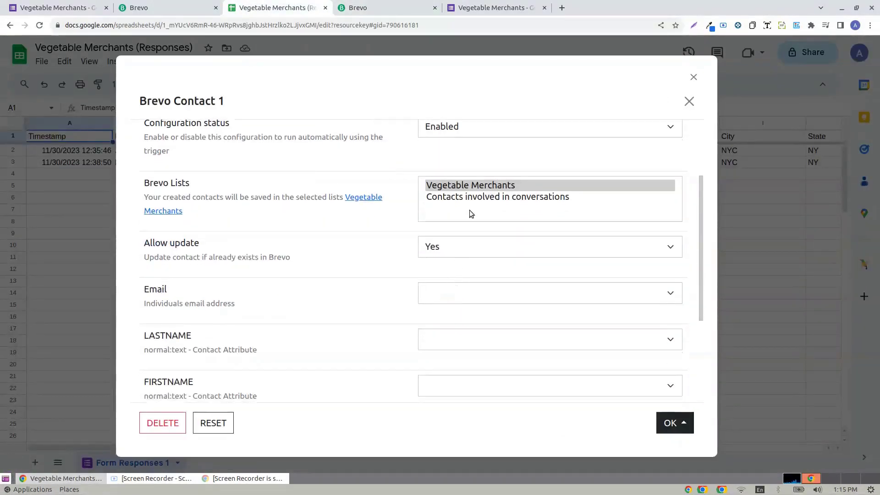
click(466, 186)
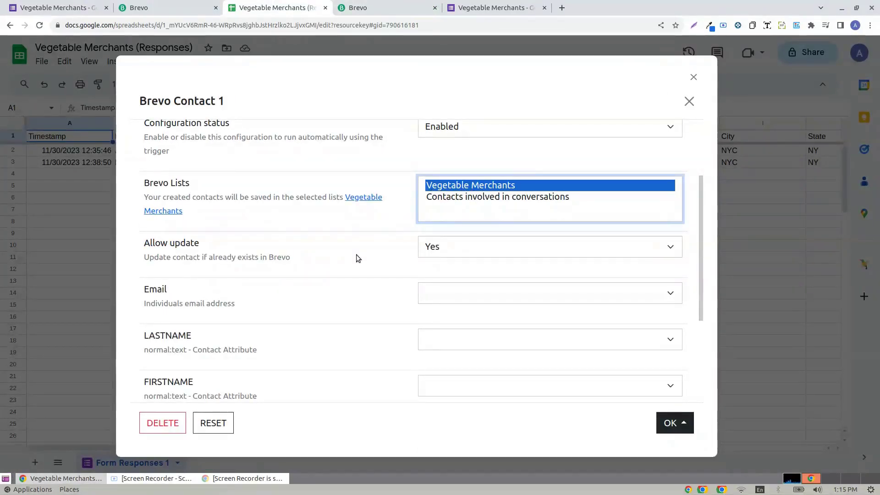
click(447, 253)
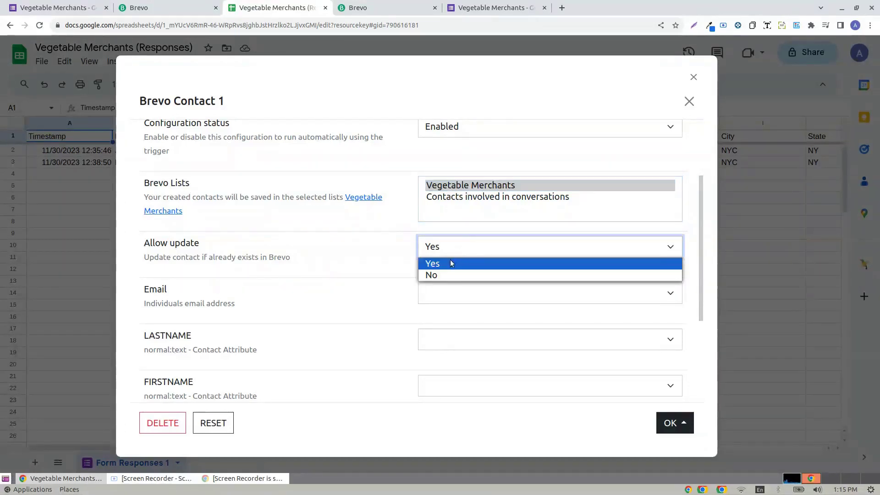
click(465, 262)
click(464, 248)
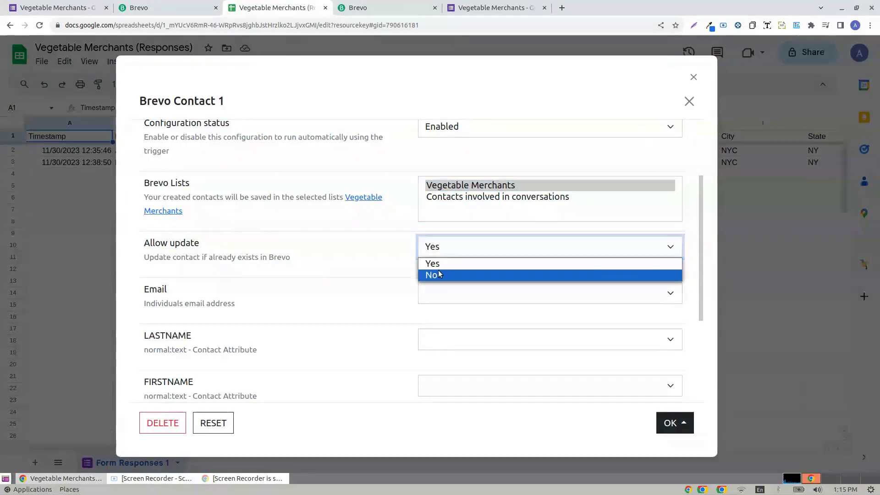
click(443, 257)
click(379, 256)
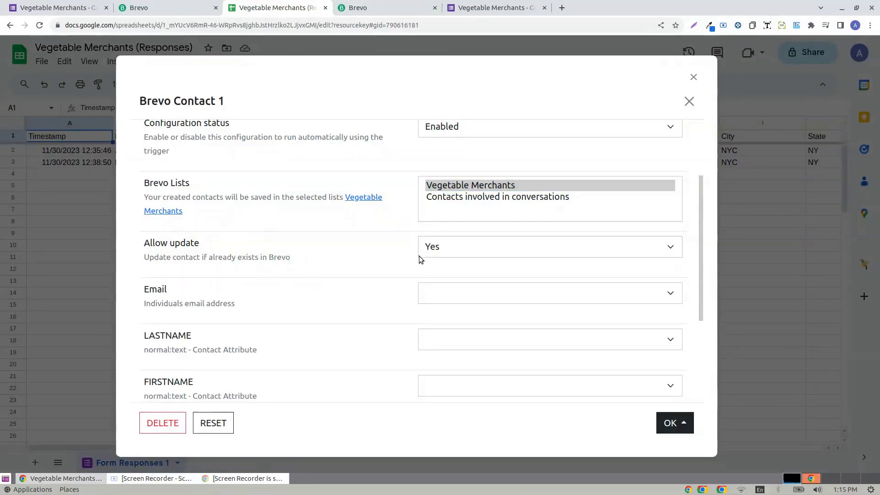
- Map Email to {{Email}} and LASTNAME to {{Last name}}
click(479, 293)
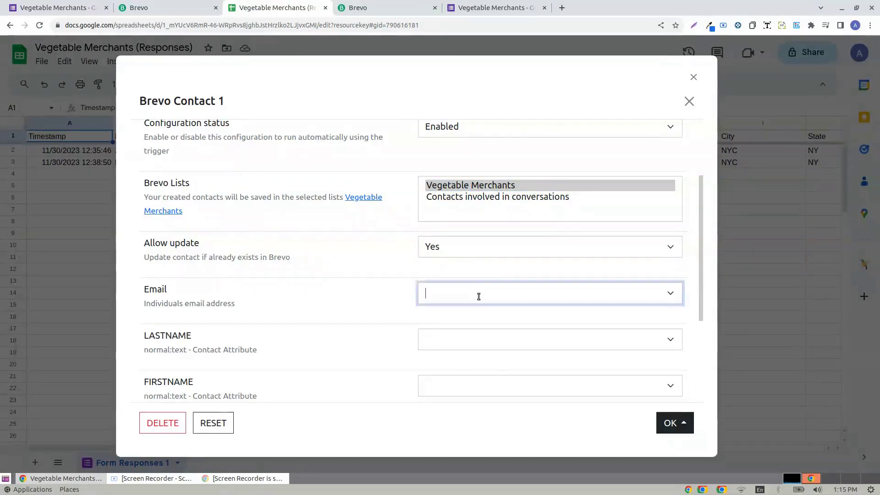
scroll(491, 288, down, 2)
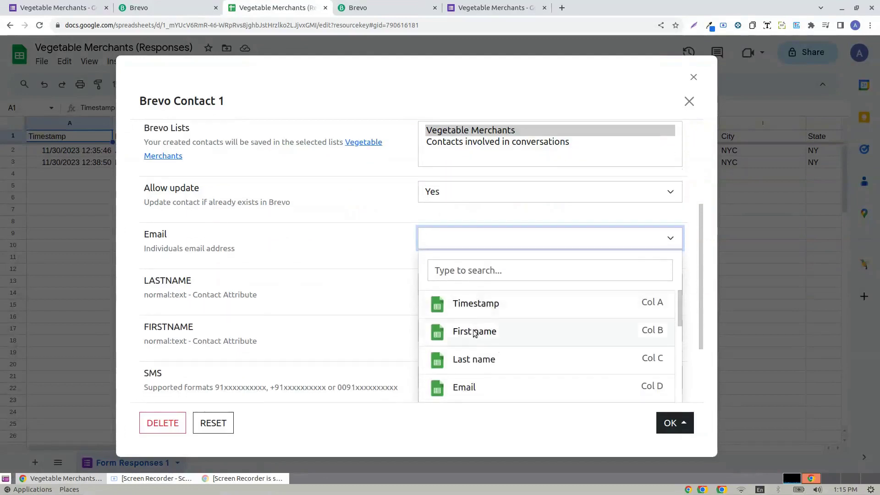
click(481, 389)
click(390, 253)
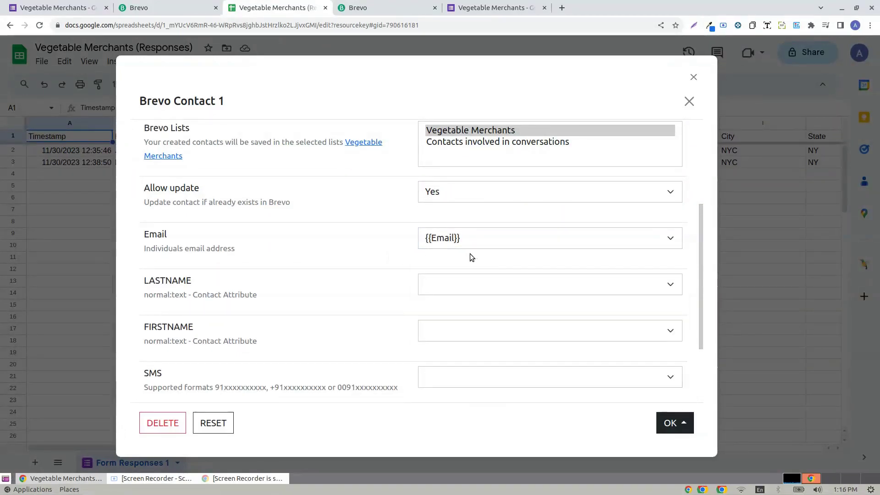
click(482, 8)
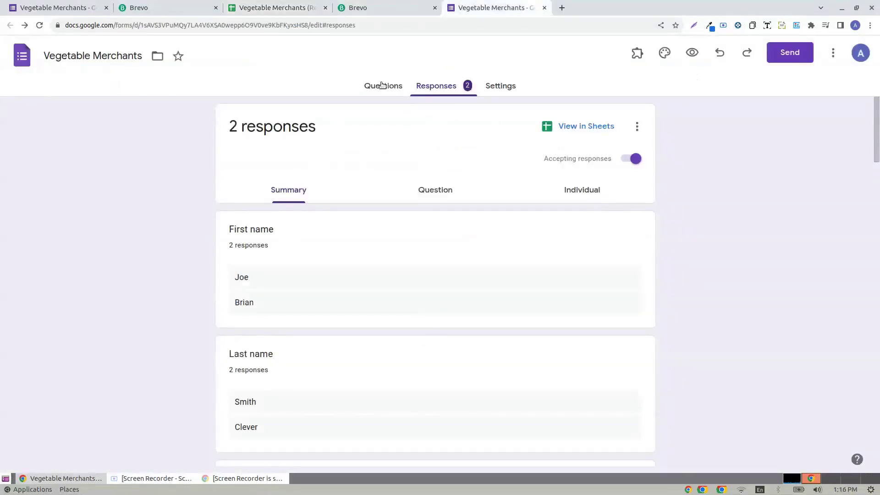
click(275, 7)
click(452, 289)
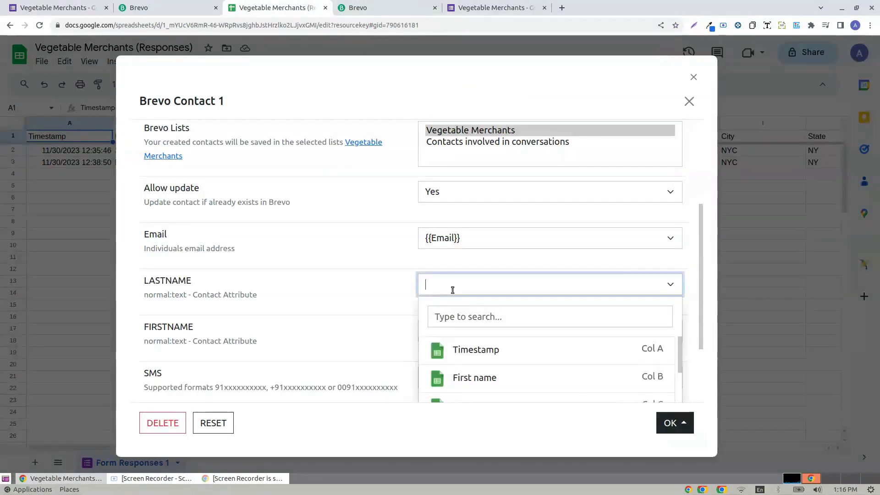
scroll(477, 366, down, 2)
click(477, 362)
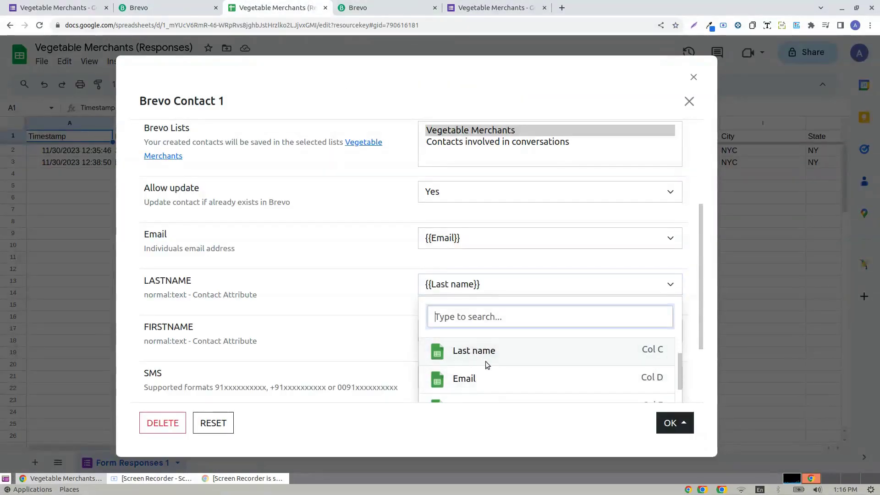
click(380, 317)
- Map FIRSTNAME to {{First name}}, deleting the stray Last name and Timestamp references
click(479, 334)
click(465, 349)
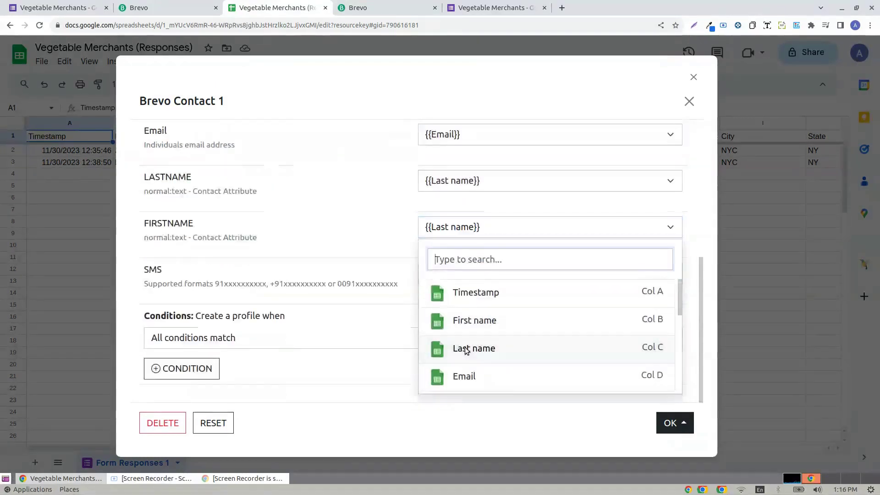
click(472, 323)
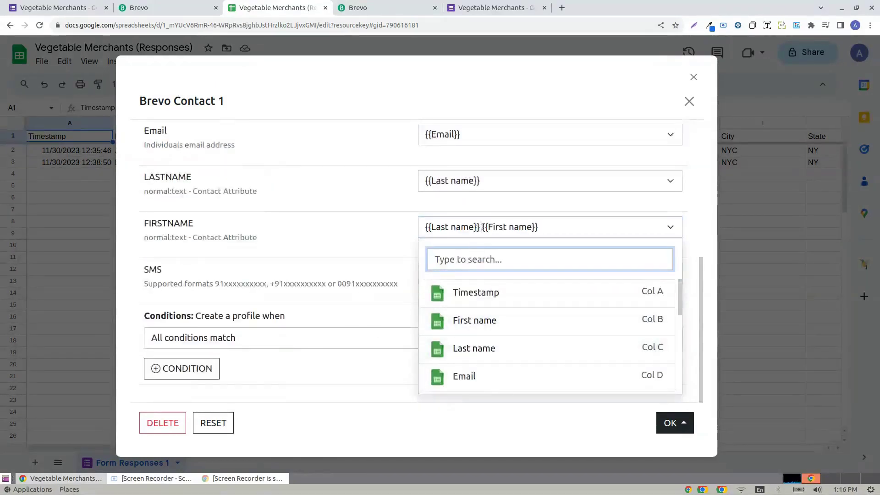
drag(482, 227, 393, 224)
key(BackSpace)
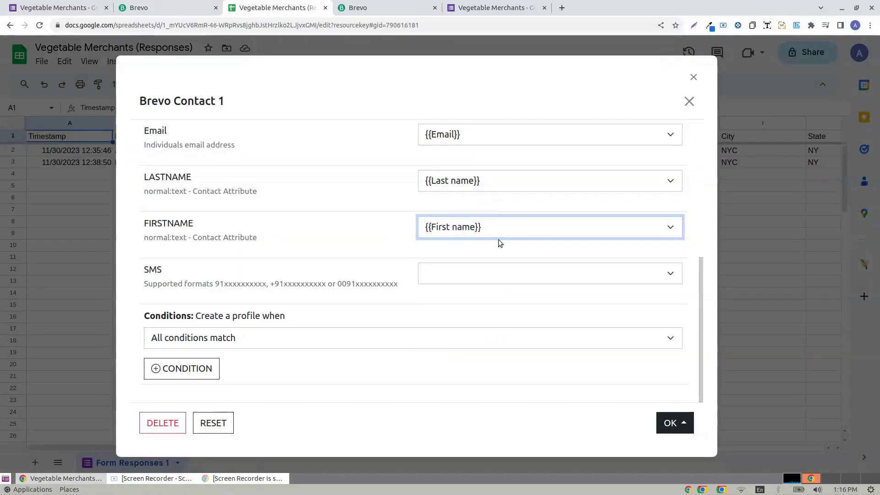
click(504, 237)
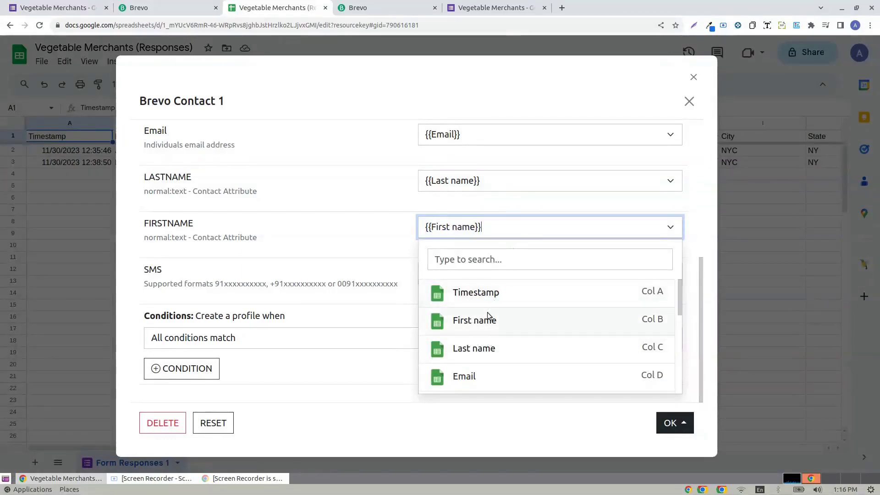
click(506, 291)
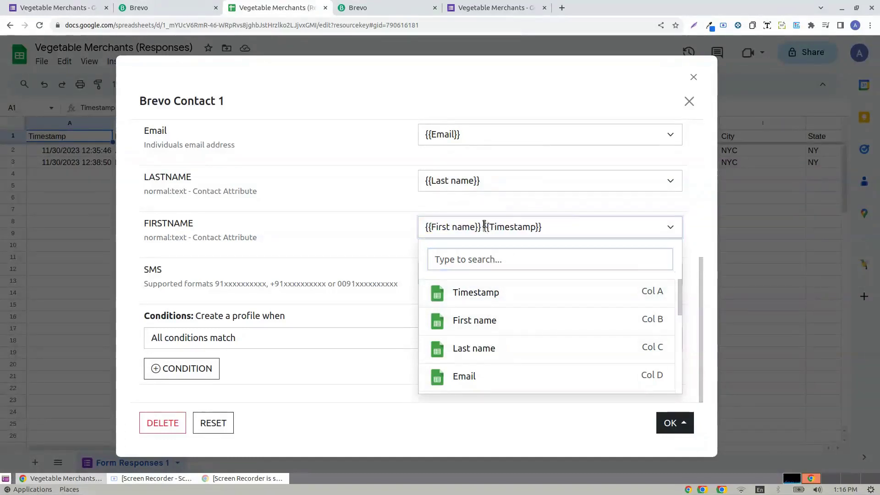
drag(483, 227, 571, 222)
key(BackSpace)
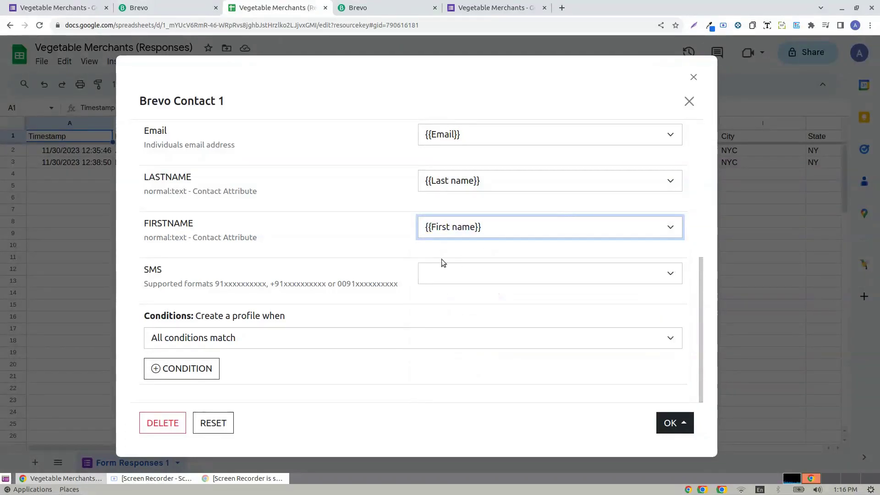
click(444, 260)
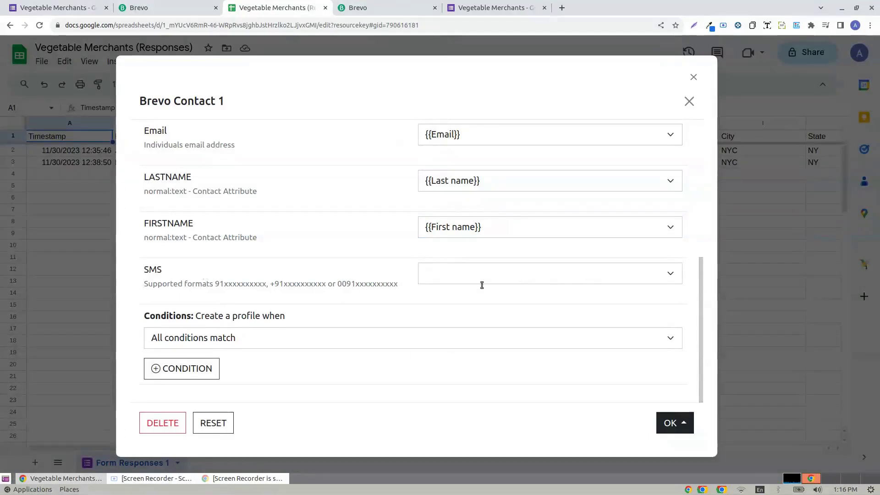
scroll(516, 304, up, 5)
- Add a condition that 'Do you want to get notified of offers?' is exactly Yes
scroll(510, 299, down, 5)
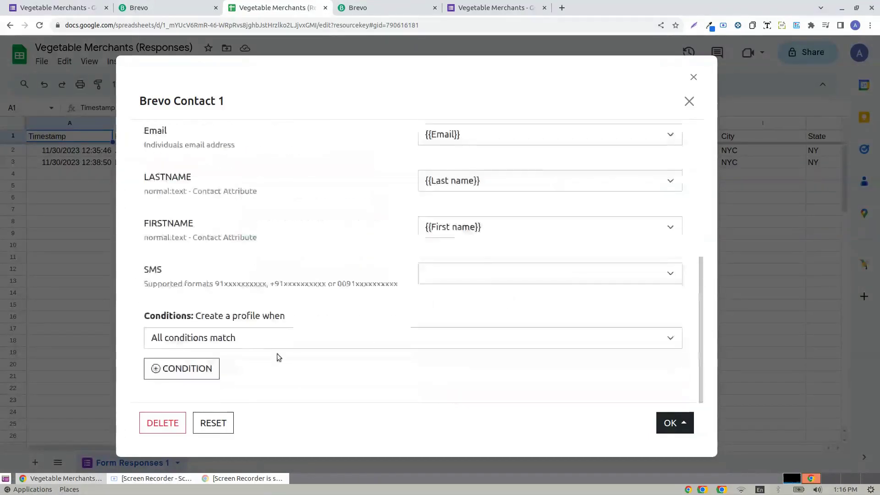
click(268, 344)
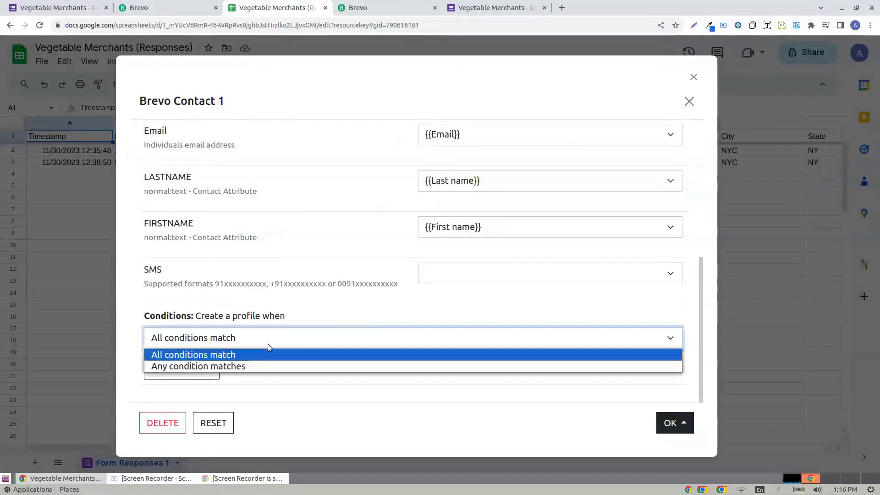
click(184, 355)
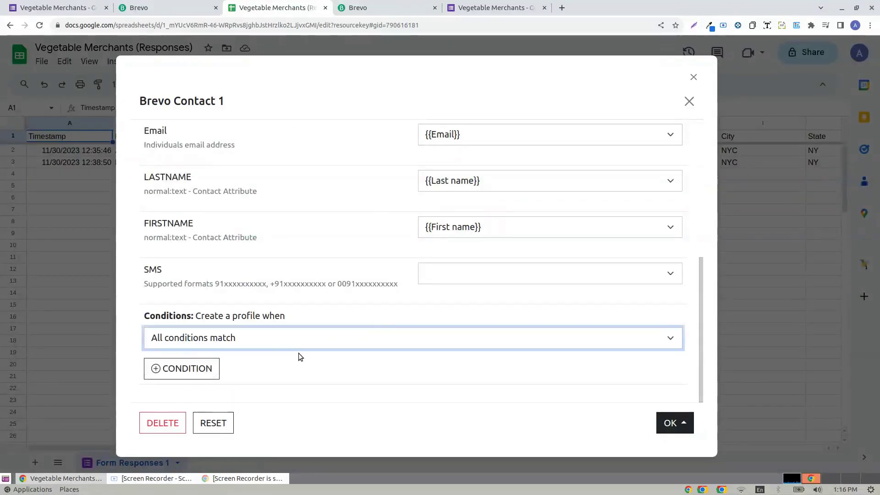
click(178, 375)
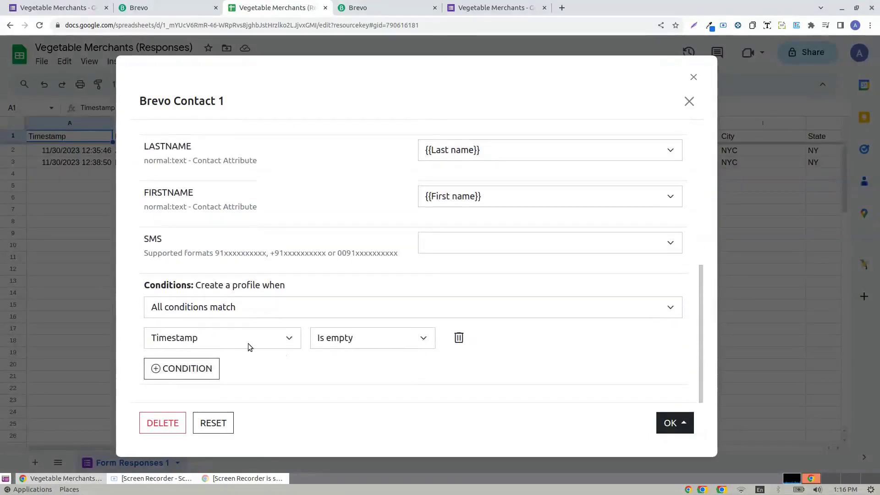
click(251, 339)
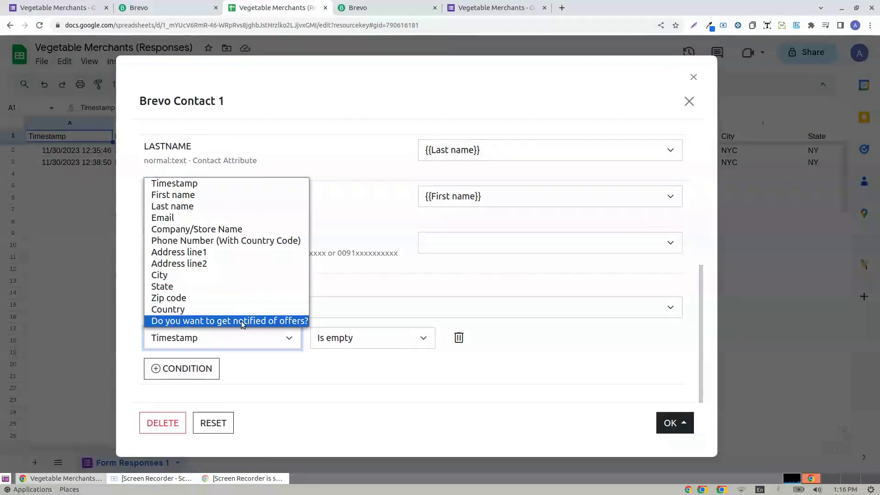
click(241, 321)
click(389, 338)
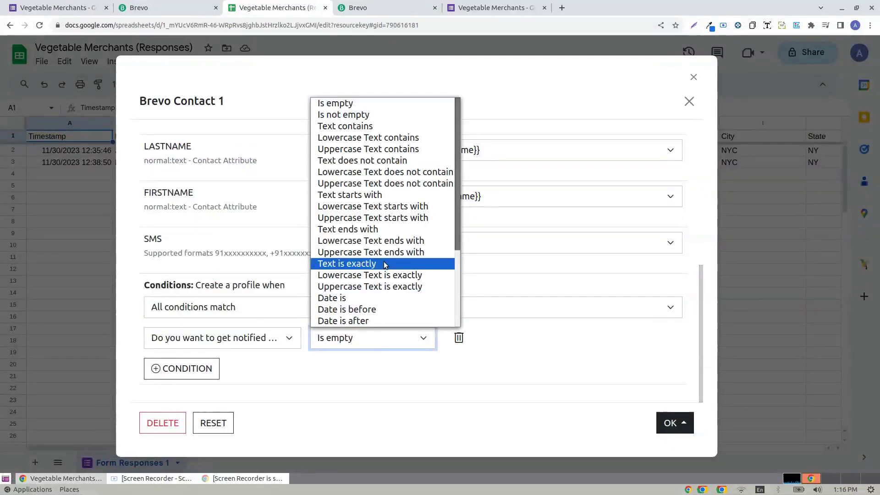
click(369, 265)
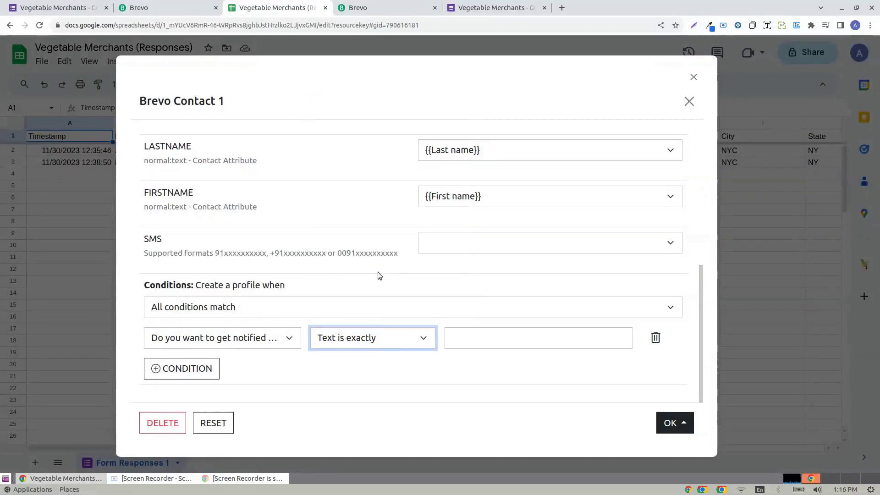
click(475, 335)
text(Yes)
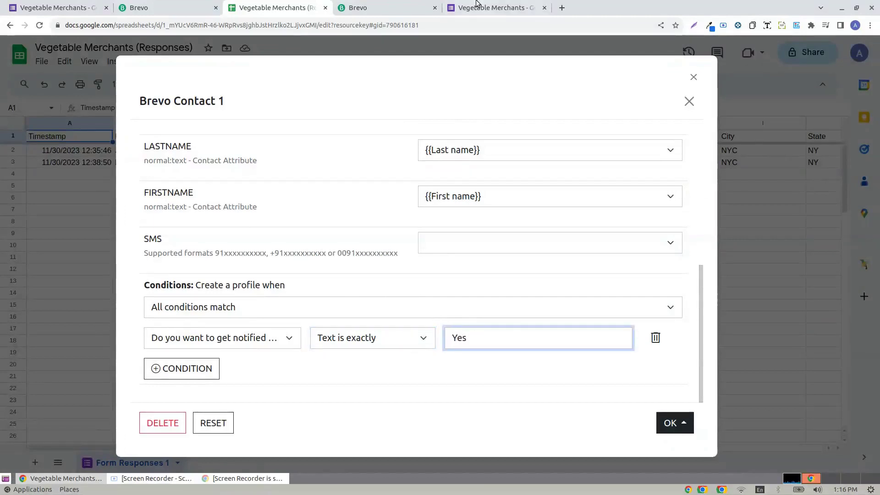
- Check the offers answers in the form, then accept the contact trigger with Looks good
click(482, 6)
scroll(770, 255, down, 10)
drag(878, 287, 878, 383)
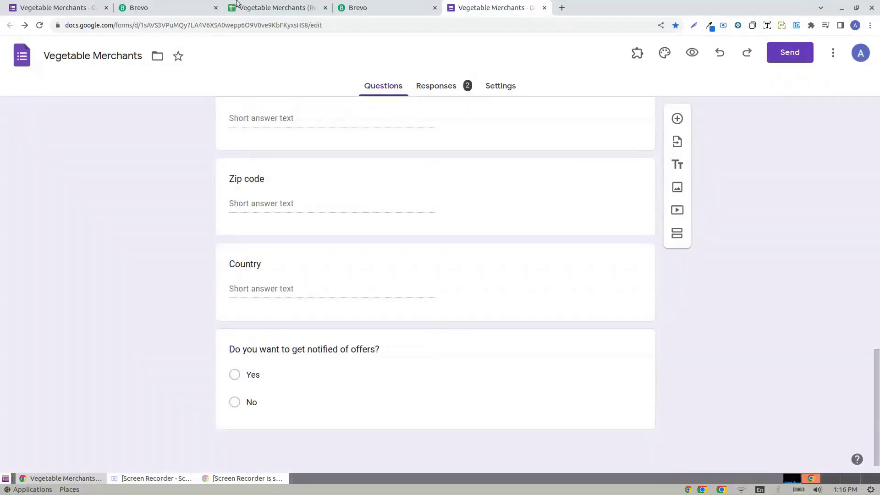
click(271, 7)
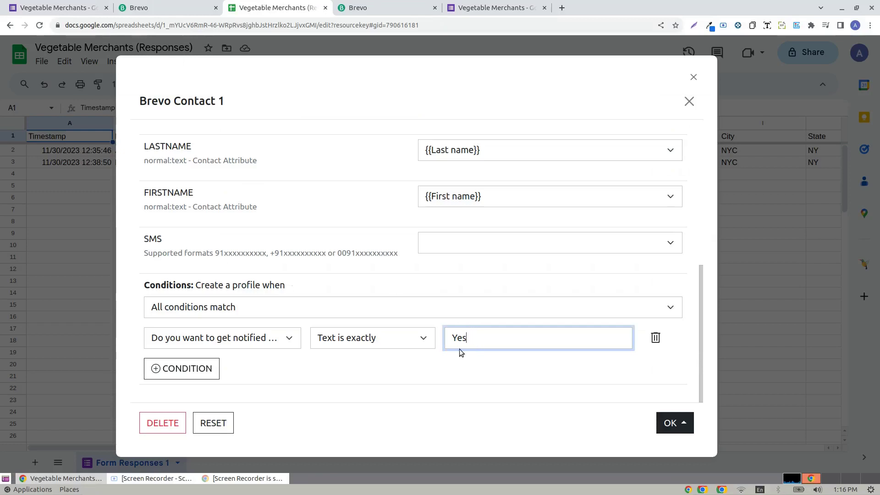
click(673, 423)
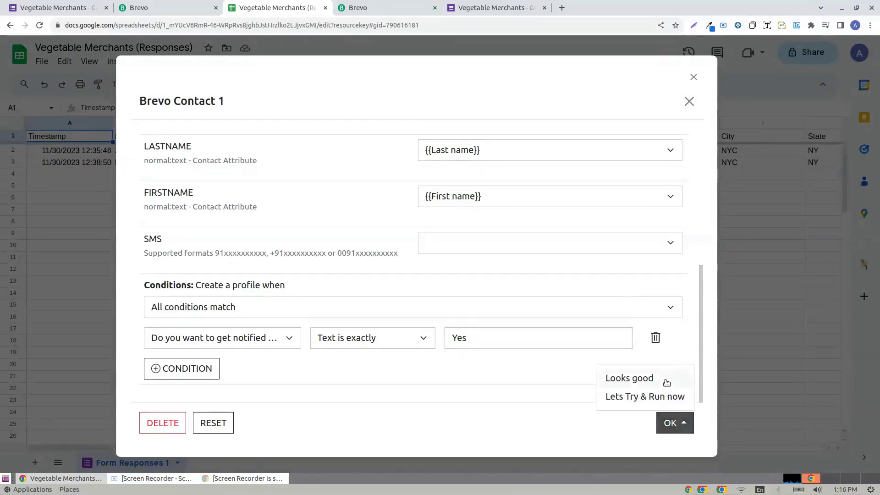
click(666, 382)
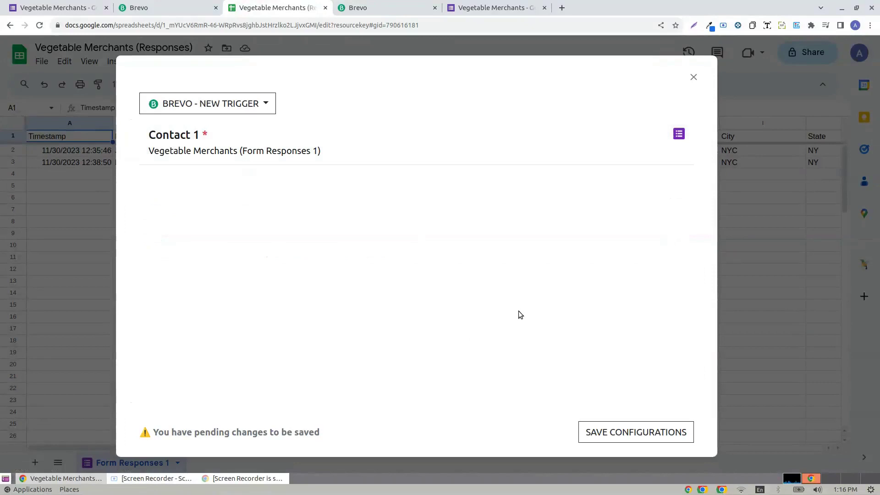
- Start an enabled Create Company trigger on Form Responses 1, running on form submit and every hour
click(257, 103)
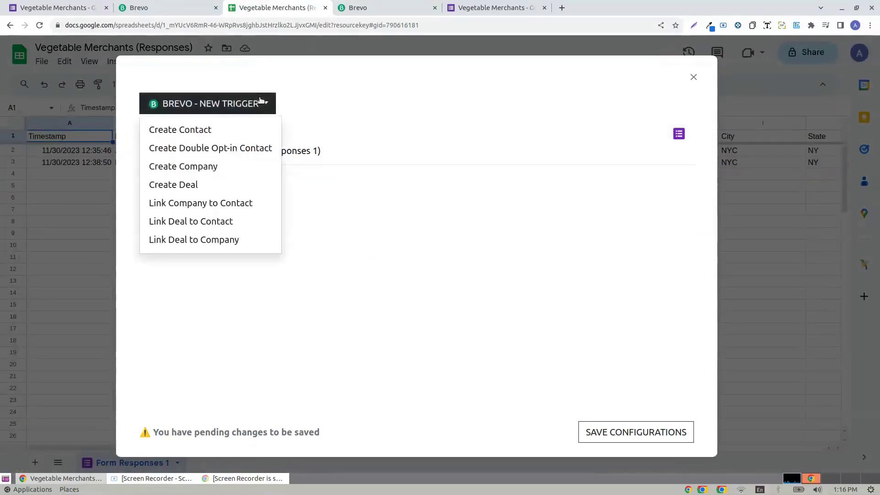
click(194, 168)
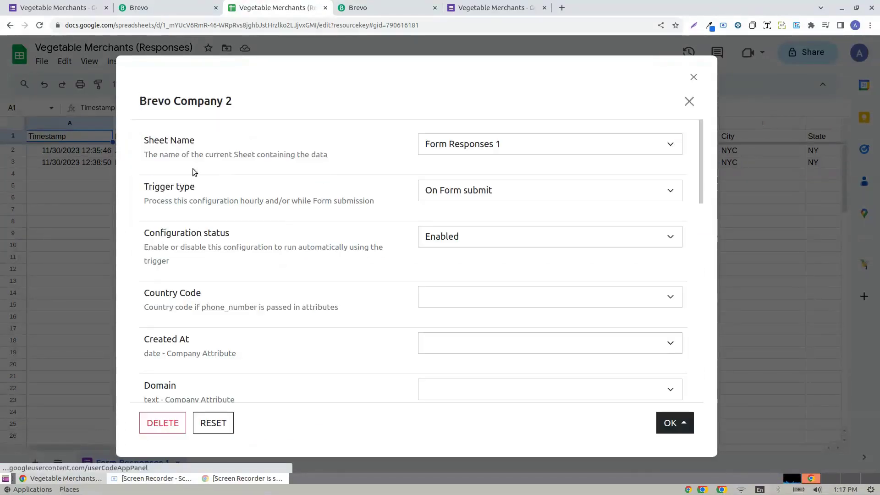
click(489, 155)
click(479, 164)
click(475, 195)
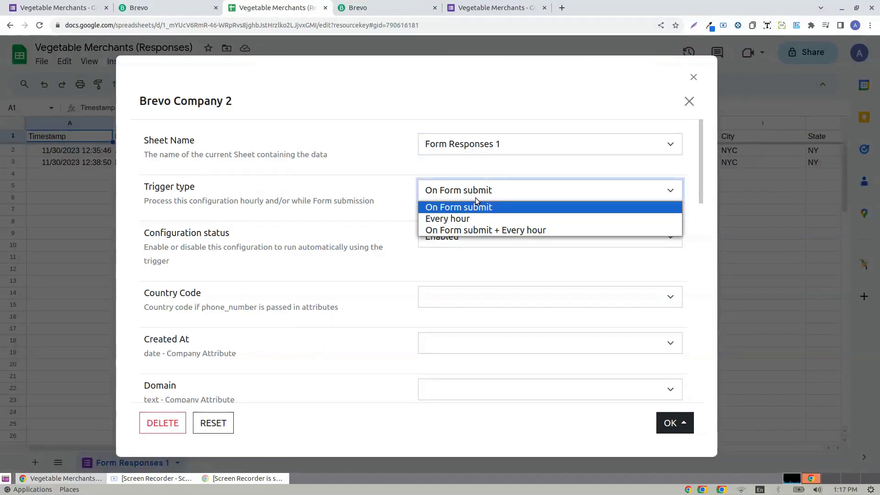
click(499, 232)
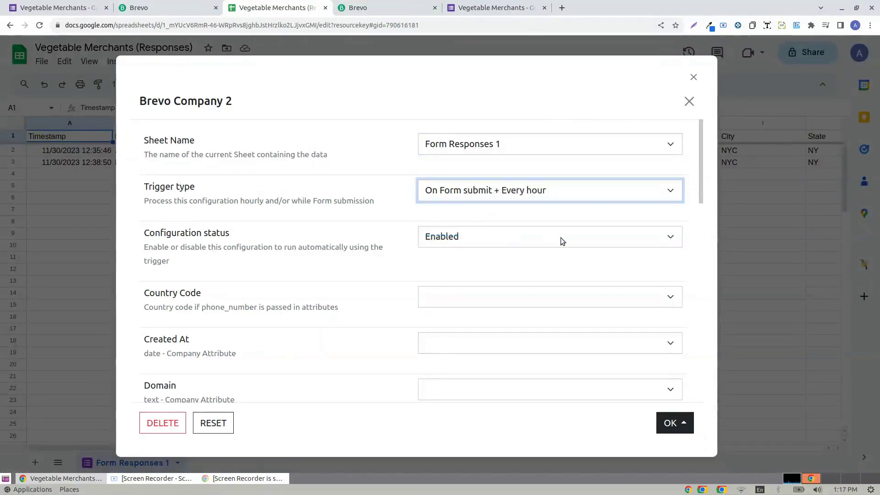
click(482, 238)
click(469, 255)
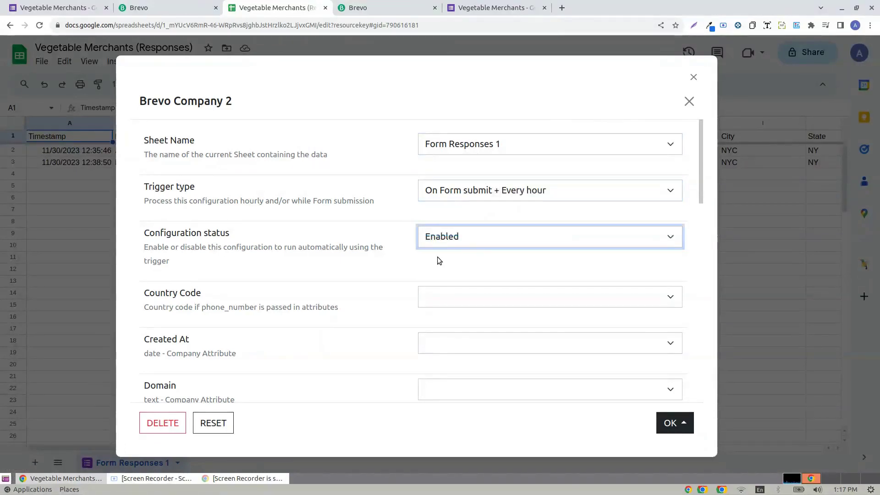
- Map the company Name to the Company/Store Name column and accept the trigger with Looks good
scroll(437, 304, down, 1)
scroll(448, 292, down, 4)
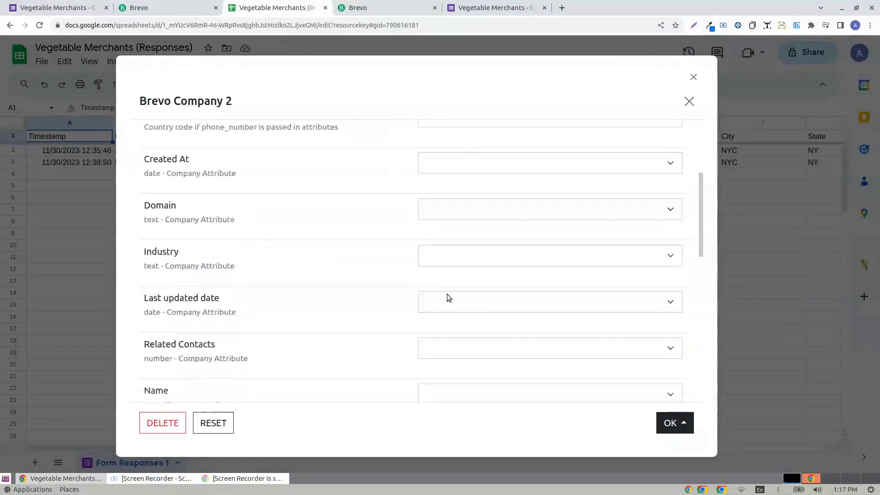
click(509, 300)
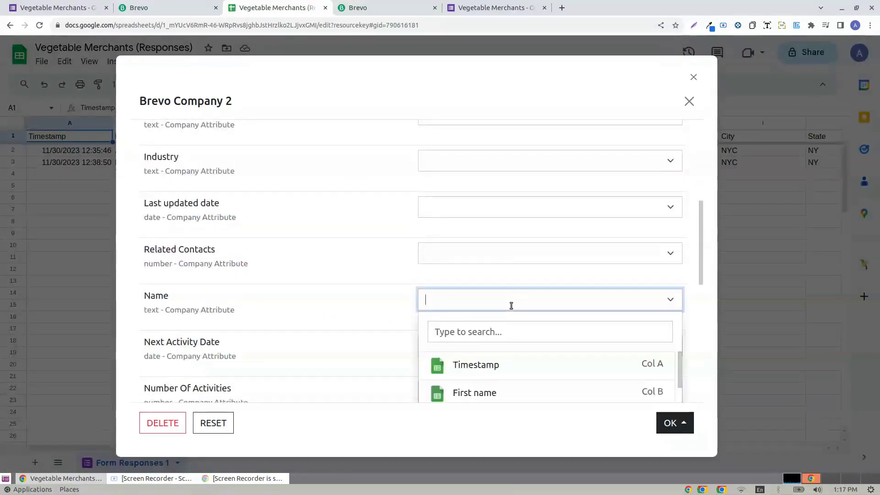
scroll(521, 333, down, 2)
scroll(524, 321, down, 1)
scroll(524, 320, down, 5)
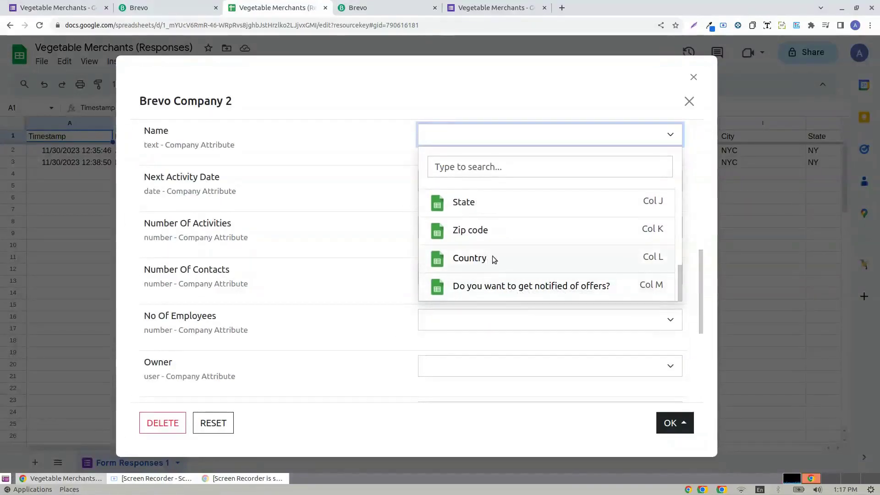
scroll(517, 268, up, 3)
scroll(518, 268, up, 1)
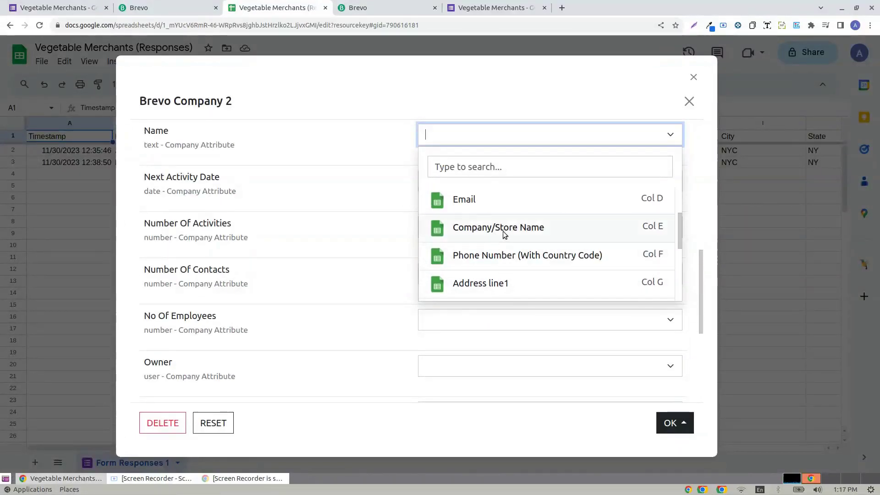
click(504, 233)
click(376, 251)
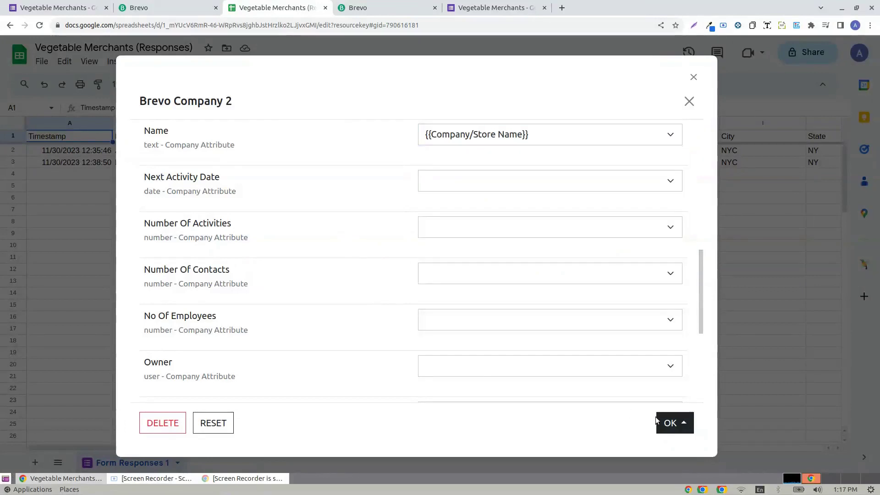
click(671, 422)
click(642, 378)
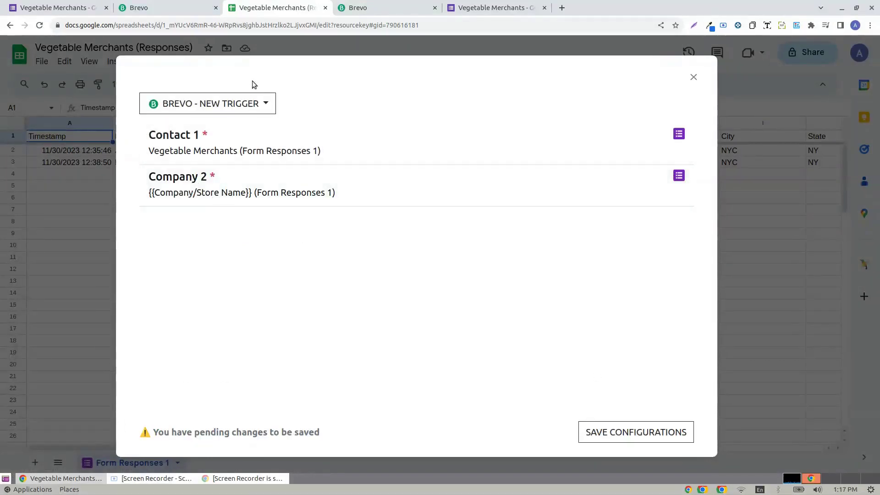
- Create a Link Company -> Contact trigger linking Company 2 to Contact 1
click(250, 104)
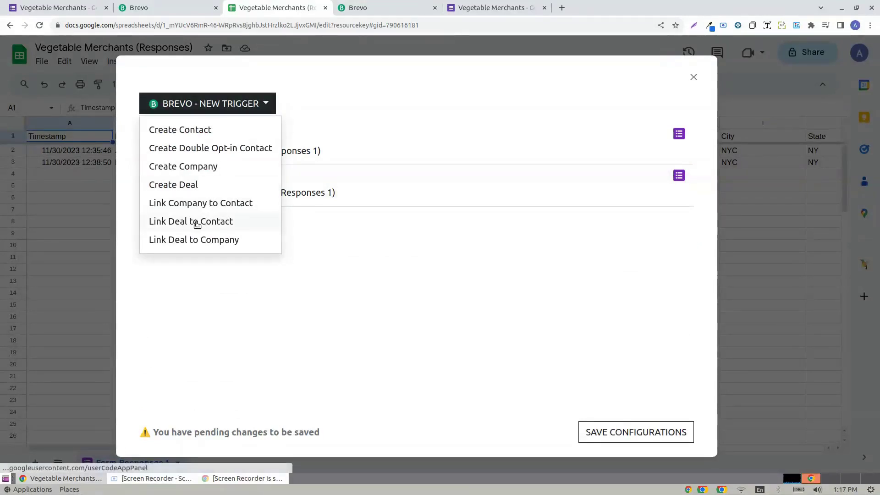
click(378, 142)
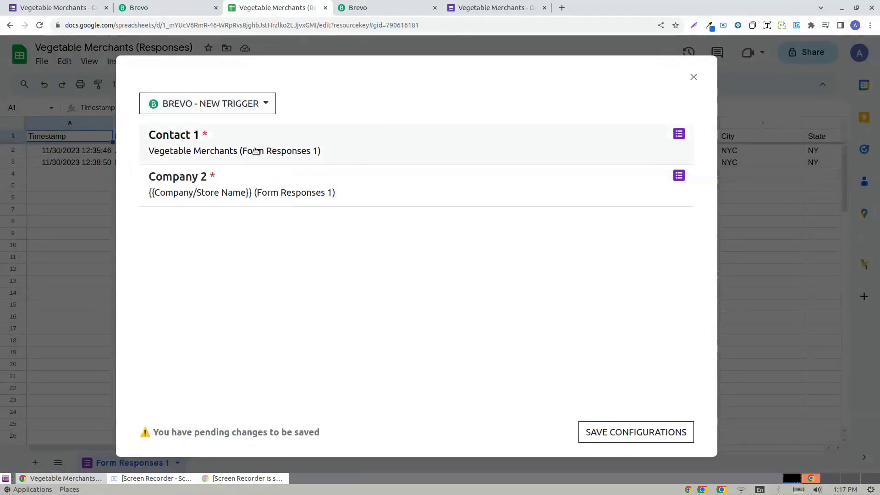
click(246, 104)
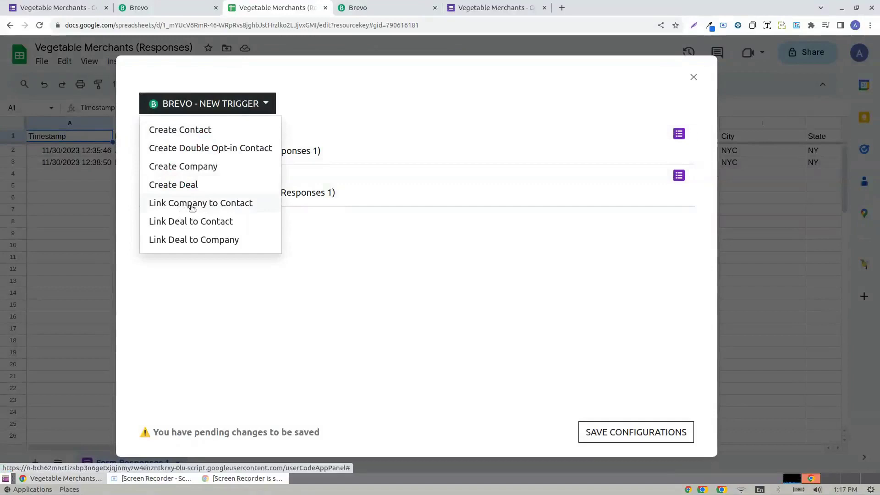
click(214, 205)
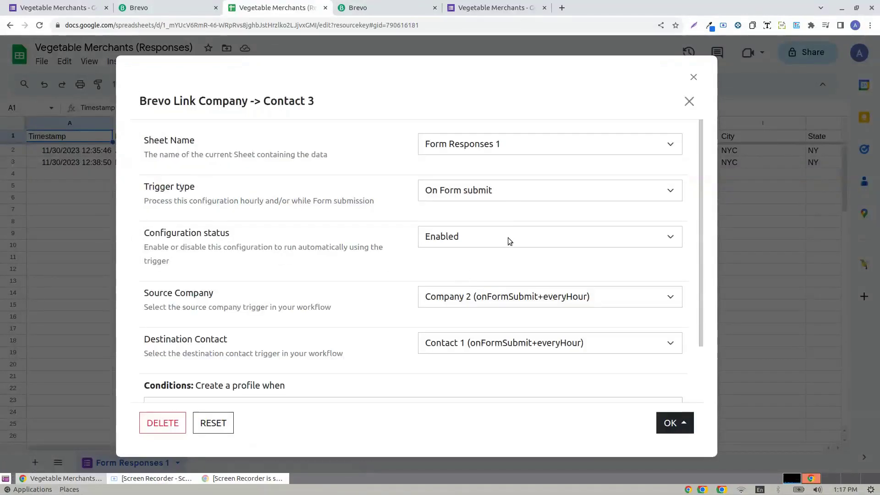
scroll(508, 238, down, 2)
click(461, 234)
click(466, 242)
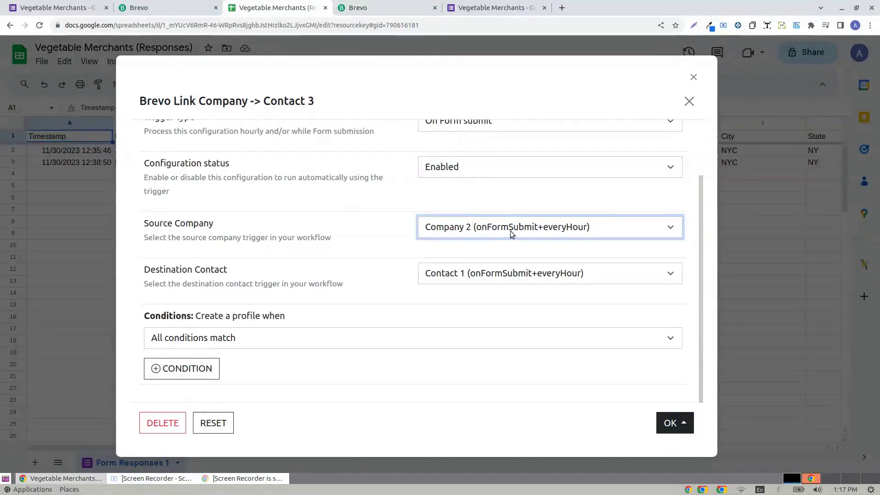
click(483, 231)
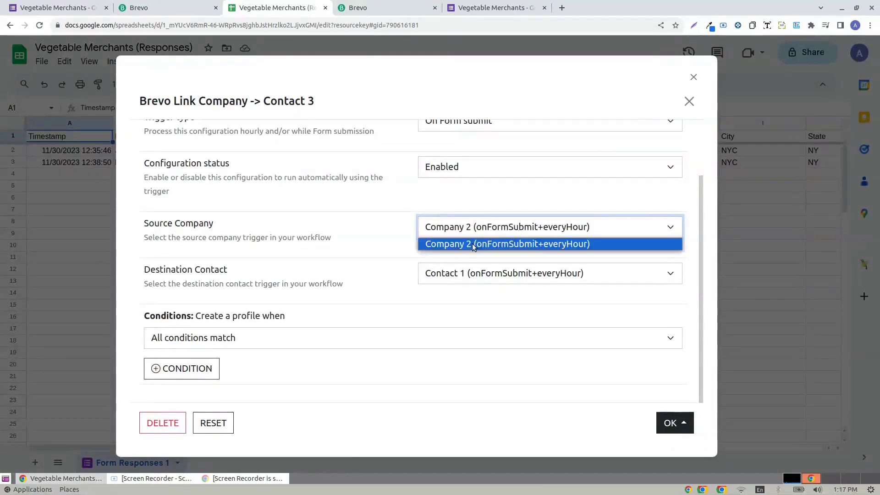
click(472, 243)
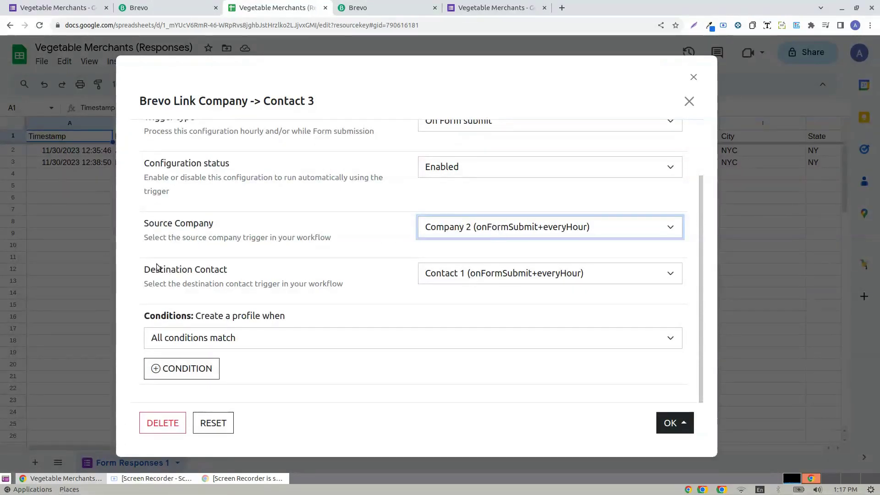
click(448, 273)
click(456, 291)
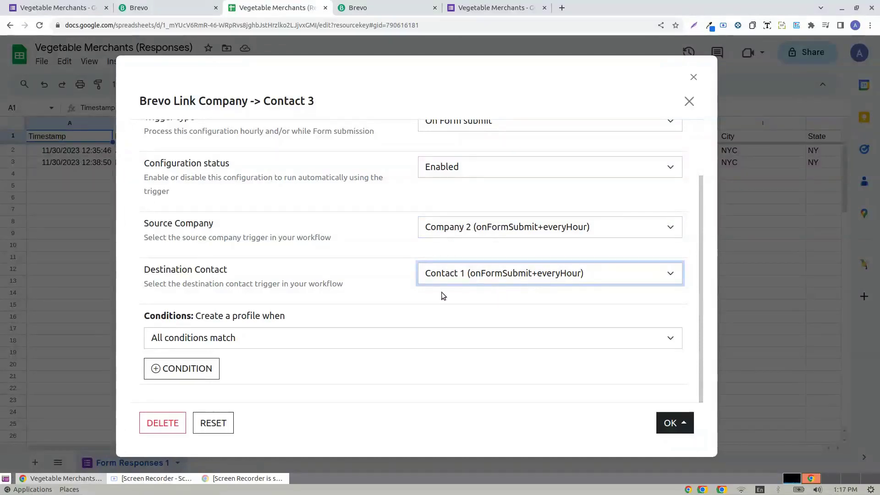
- Require 'Do you want to get notified of offers?' text is exactly Yes, then accept the trigger
click(201, 338)
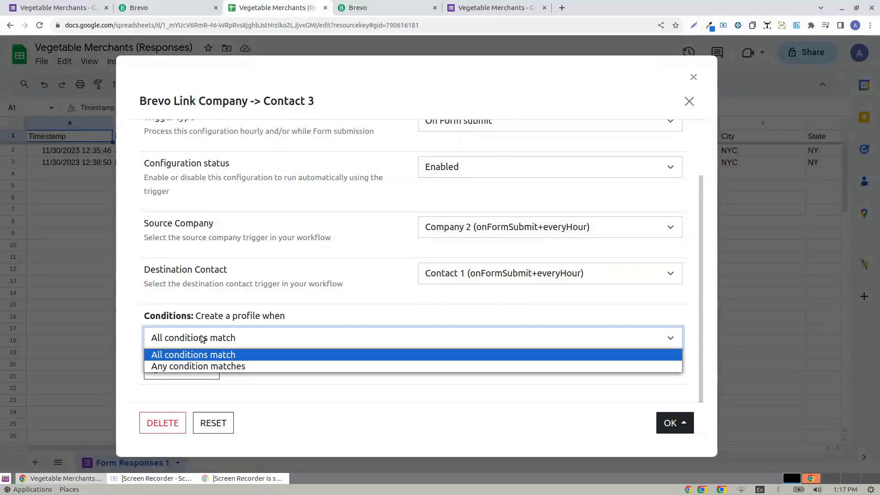
click(178, 355)
click(181, 367)
scroll(356, 327, down, 1)
click(242, 338)
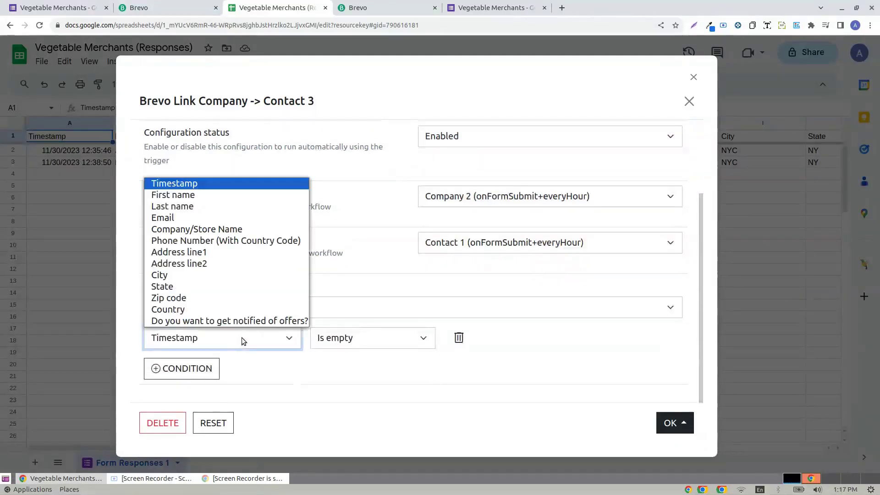
click(258, 322)
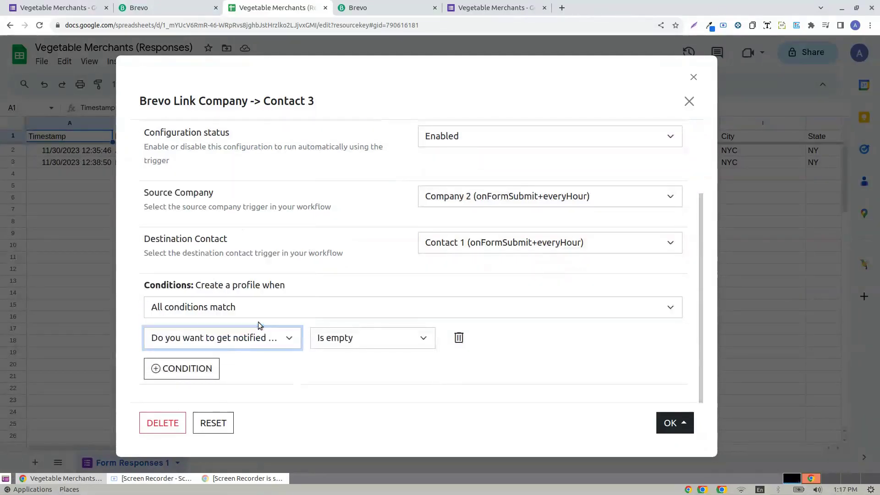
click(391, 339)
click(377, 263)
click(485, 343)
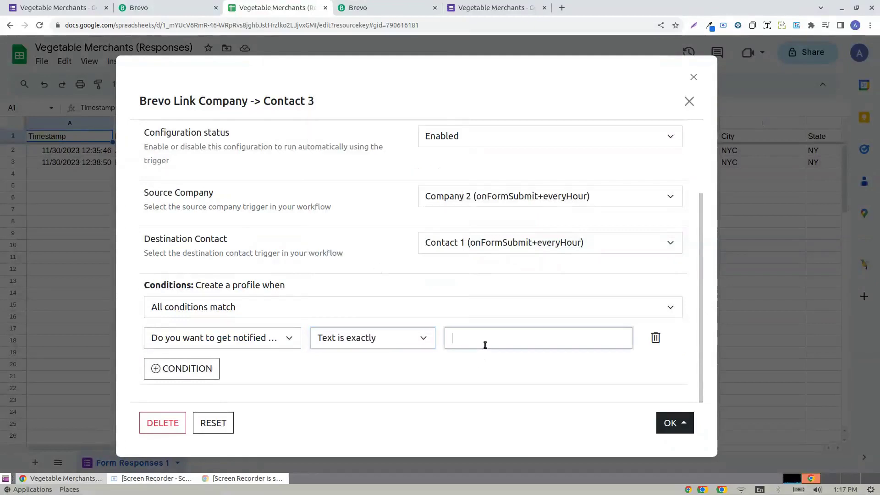
text(Yes)
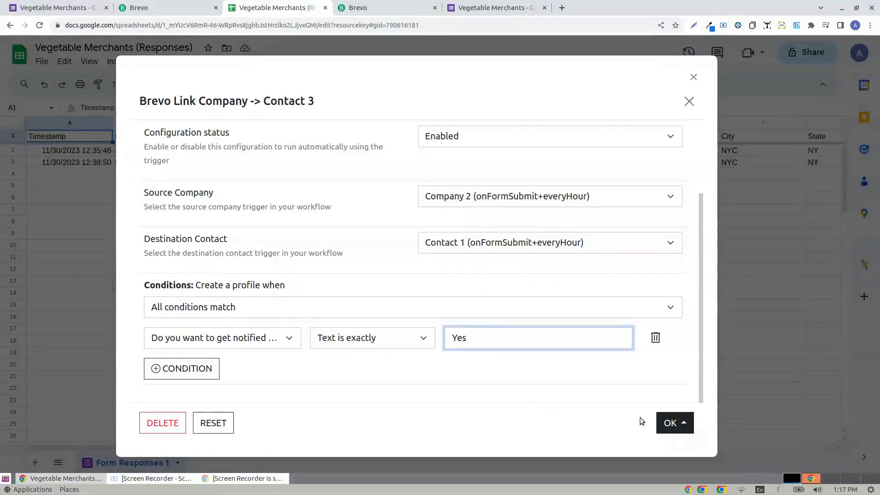
click(664, 422)
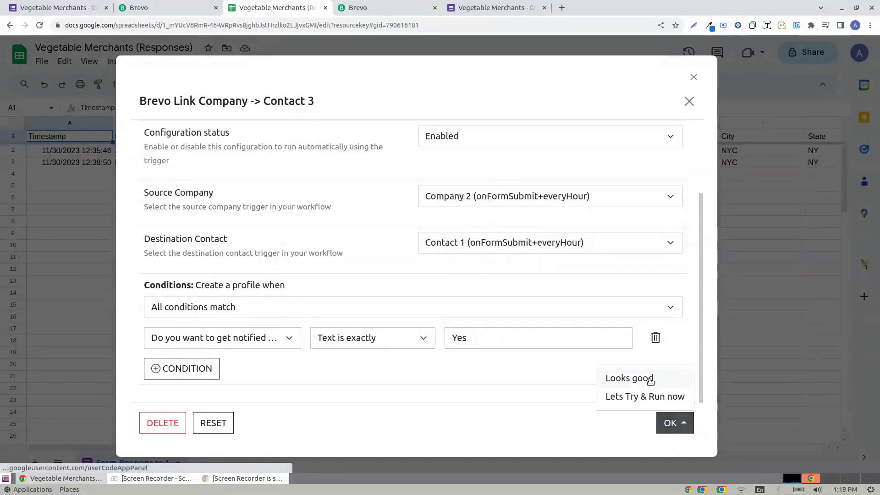
click(656, 378)
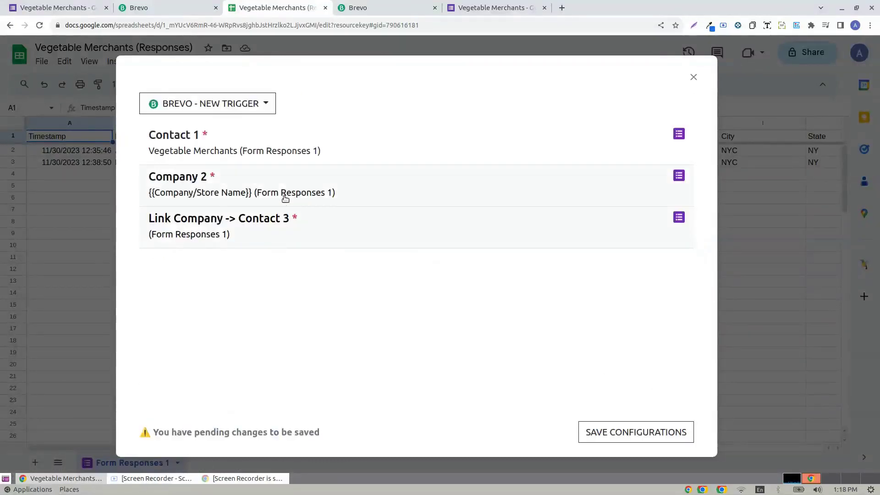
click(285, 193)
- Add a Company 2 condition: 'Do you want to get notified of offers?' text is exactly Yes
scroll(399, 244, down, 20)
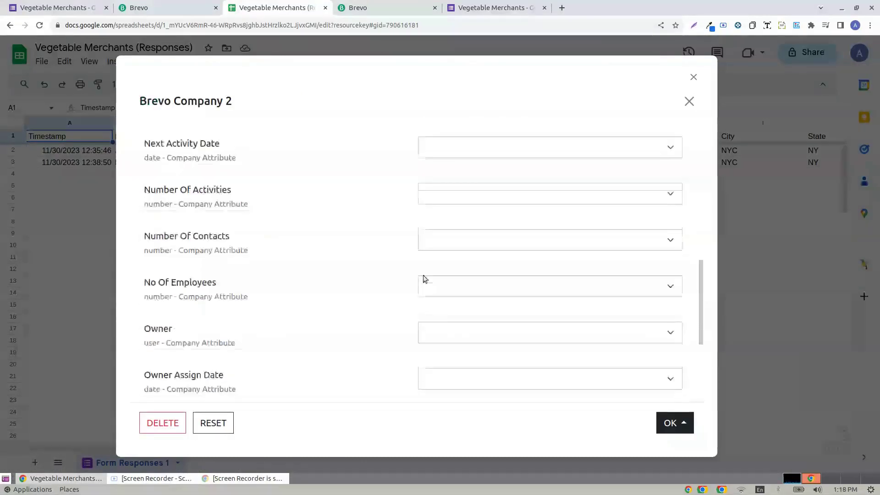
click(279, 338)
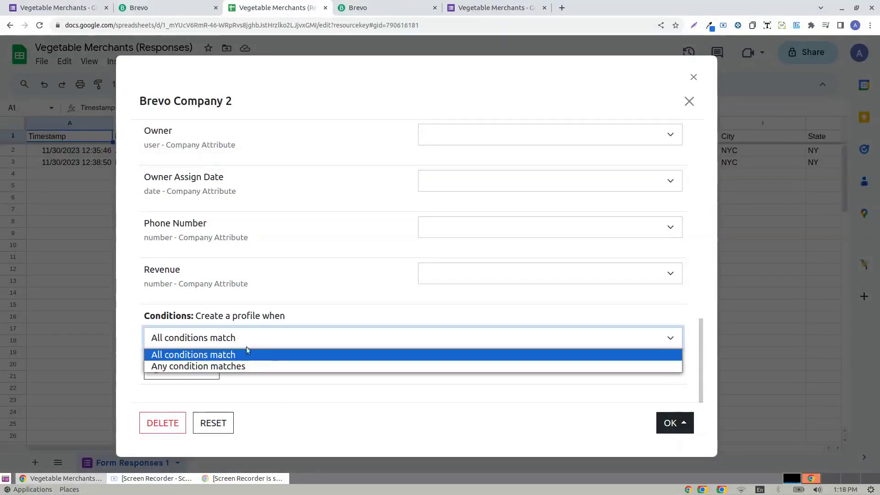
click(247, 356)
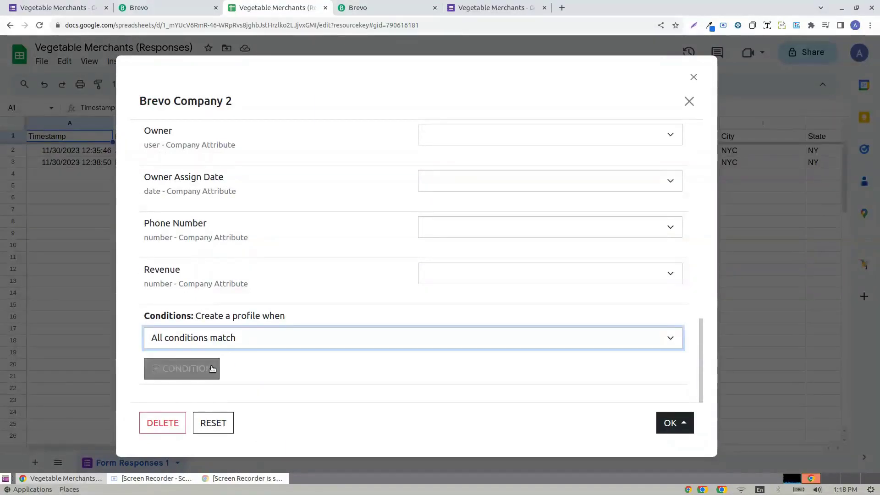
click(182, 368)
scroll(246, 351, down, 1)
click(273, 337)
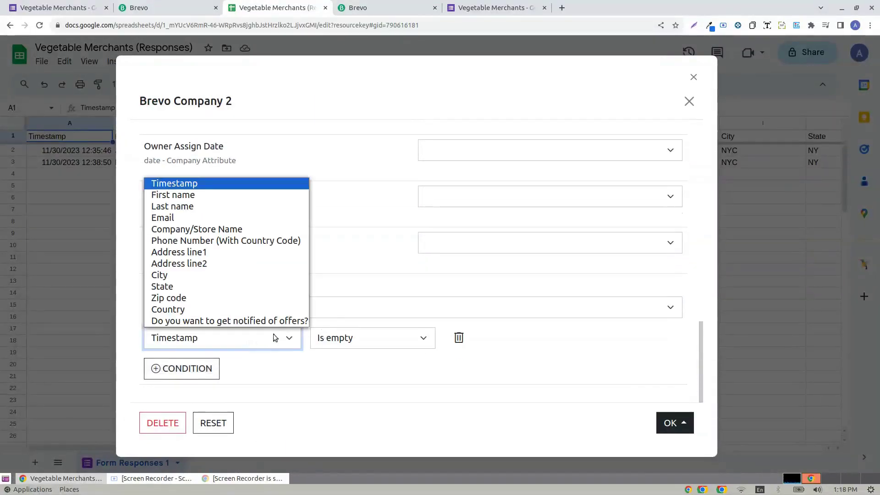
click(238, 321)
click(391, 345)
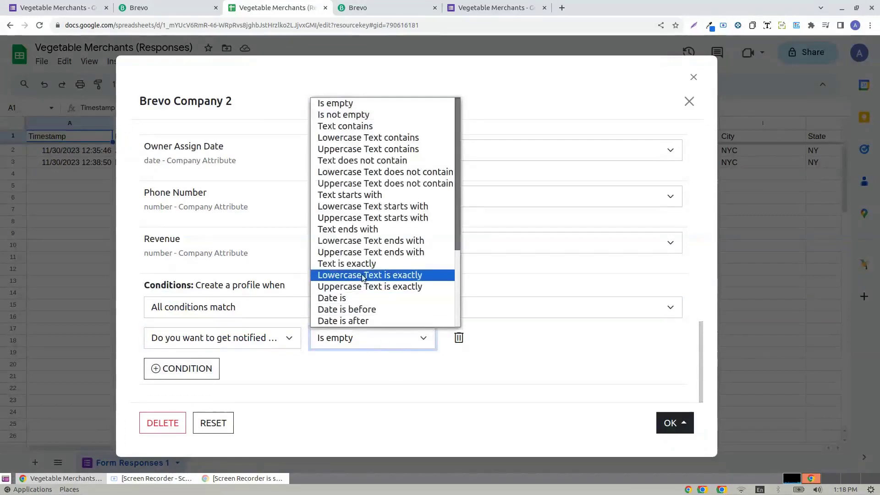
click(373, 263)
click(492, 335)
text(Yes)
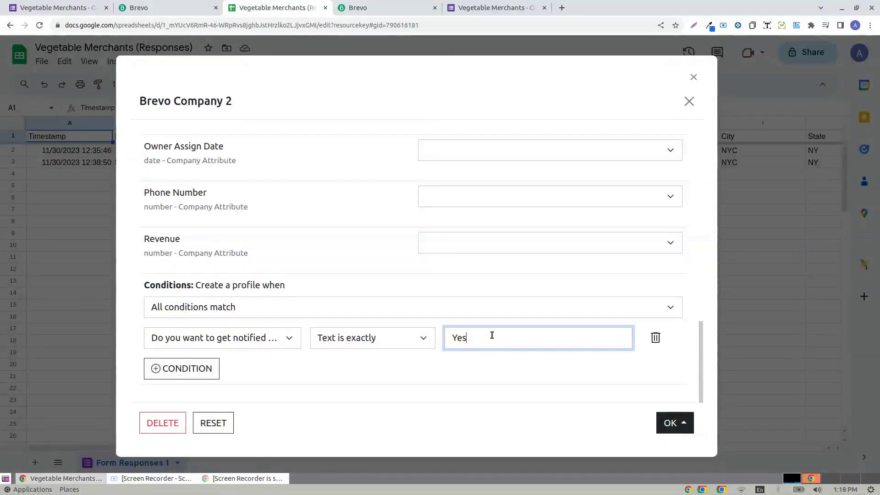
click(677, 425)
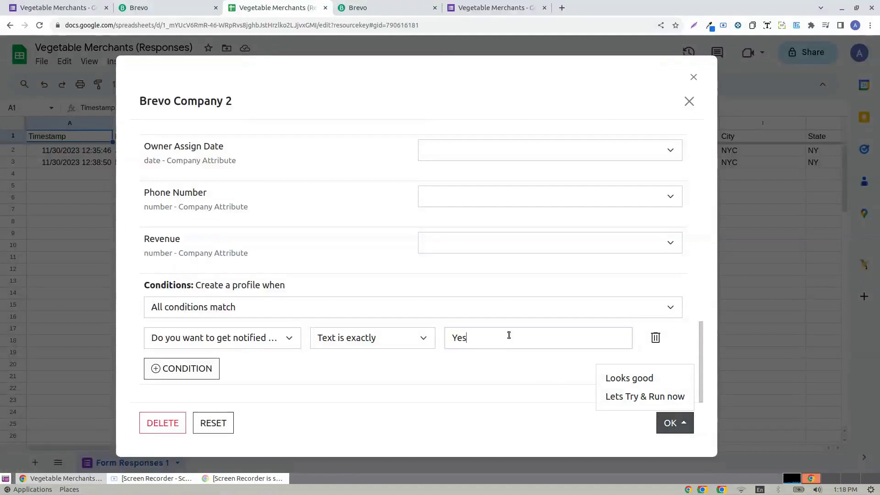
click(508, 335)
key(ctrl+a)
click(688, 422)
- Accept Company 2, save all three trigger configurations, and close the Brevo trigger window
click(656, 376)
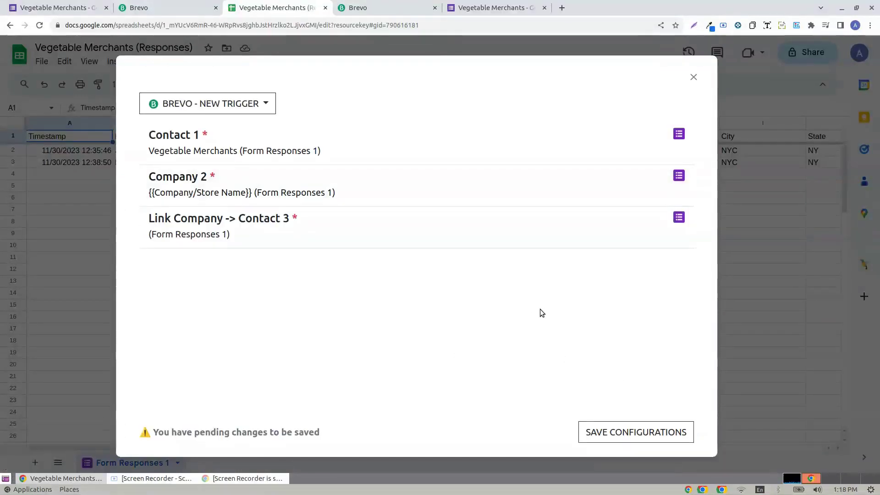
click(612, 436)
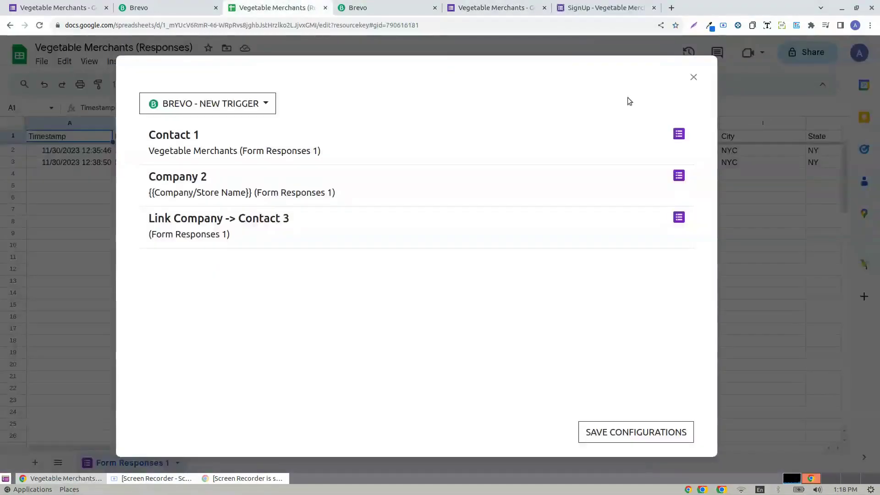
click(692, 76)
- On the SignUp form, enter the respondent's first and last name
drag(270, 446, 642, 439)
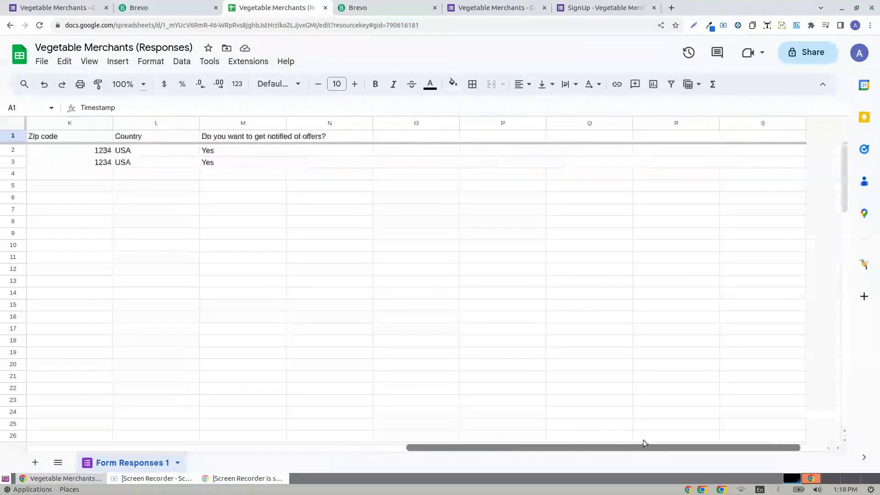
click(638, 4)
click(311, 228)
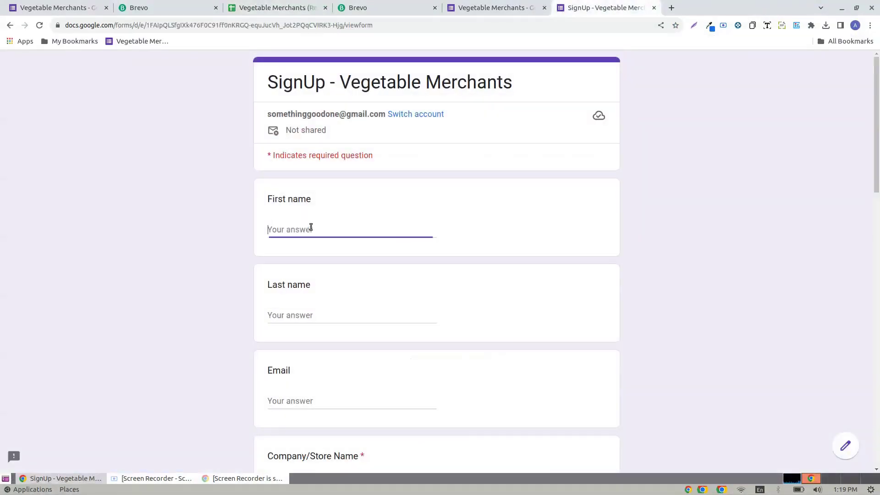
text(Fir)
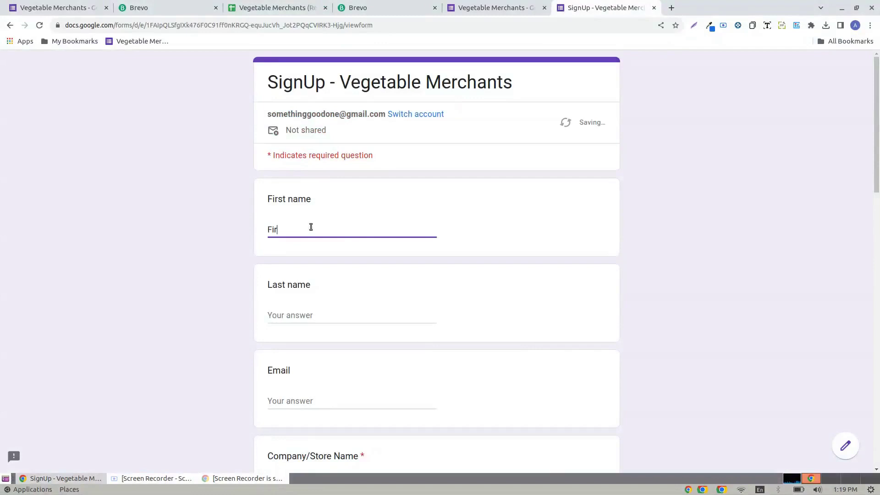
key(BackSpace)
key(BackSpace)
key(BackSpace)
key(Tab)
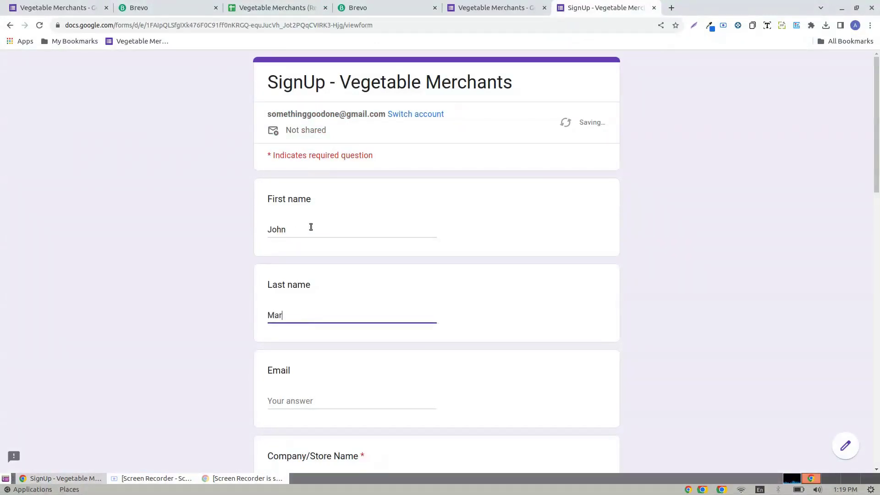
- Fill in the respondent's e-mail, company name Veg Sequence, and phone number
scroll(353, 254, down, 5)
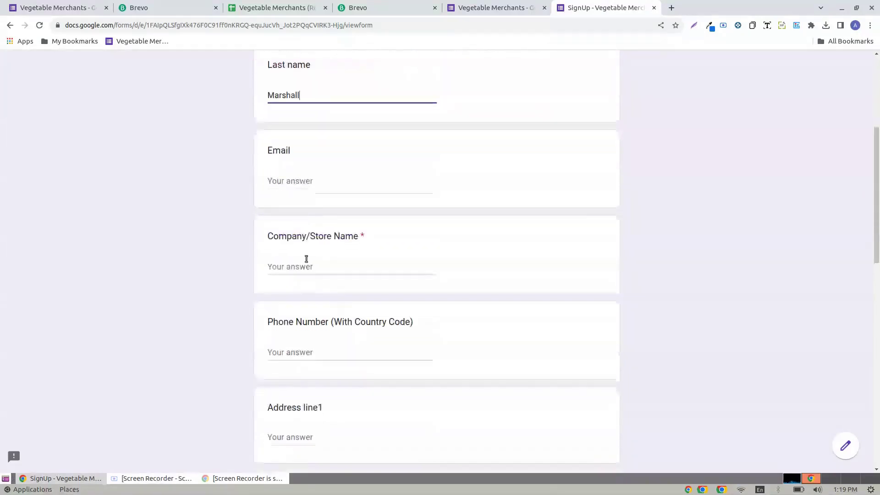
click(301, 184)
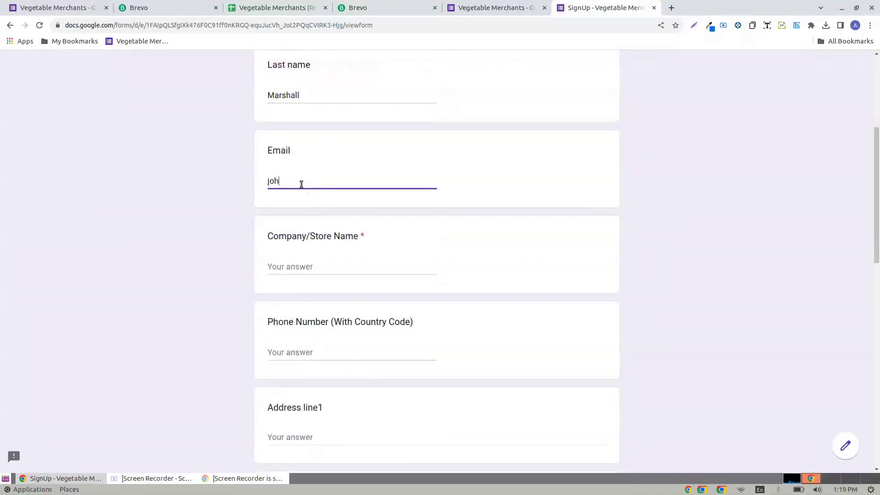
key(Tab)
text(Ve)
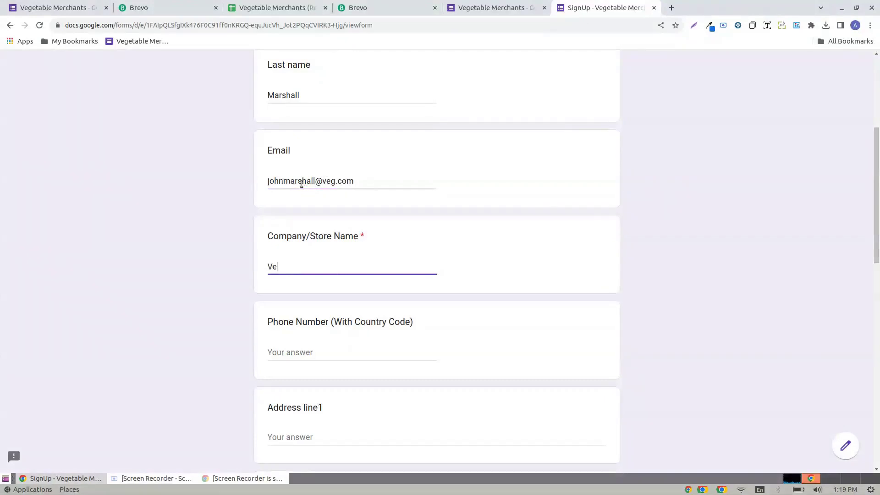
text(g Sequence)
key(Tab)
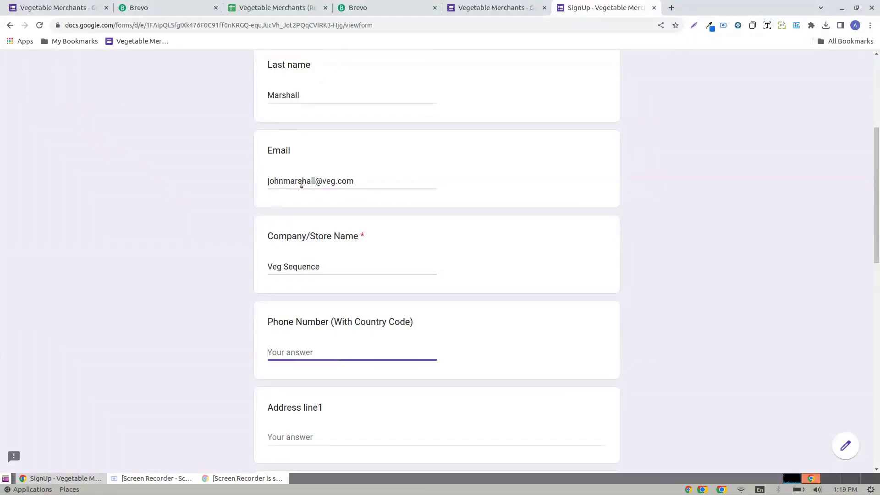
text(98)
text(1)
text(65432)
key(Tab)
- Fill in the two address lines, city, state, zip code, and Country USA
scroll(302, 184, down, 5)
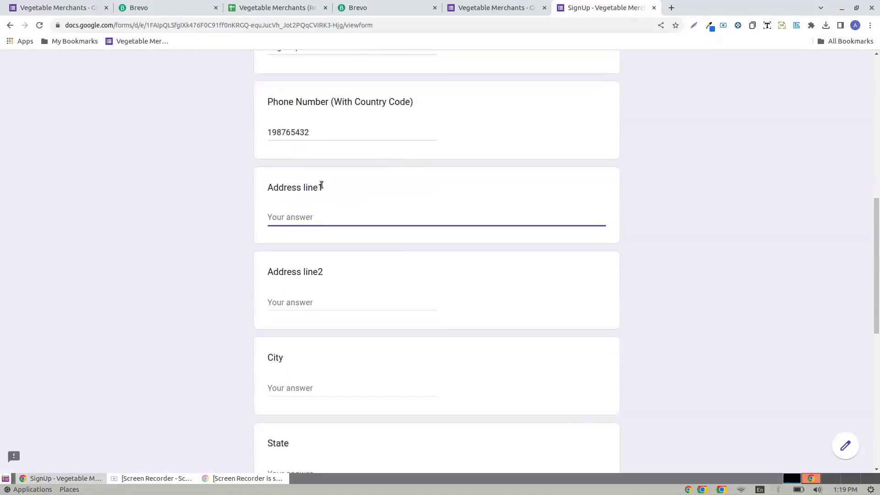
text(Mountain View)
key(Tab)
text(4)
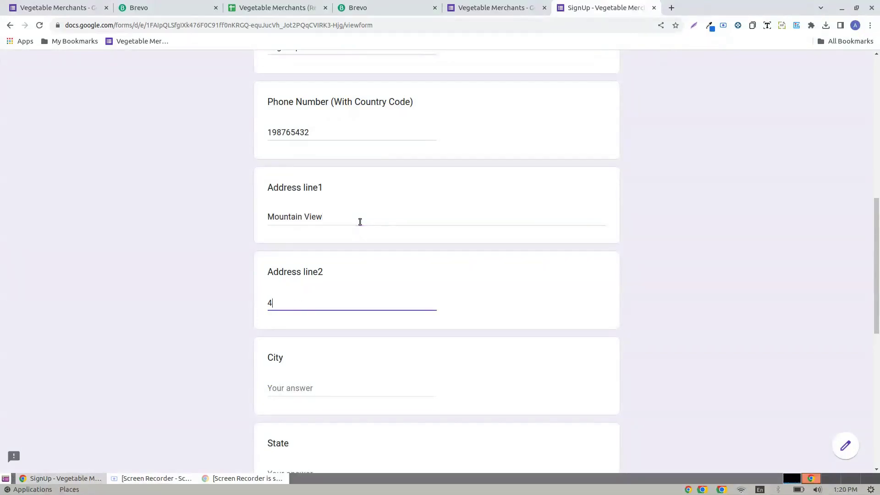
text(th Street)
key(Tab)
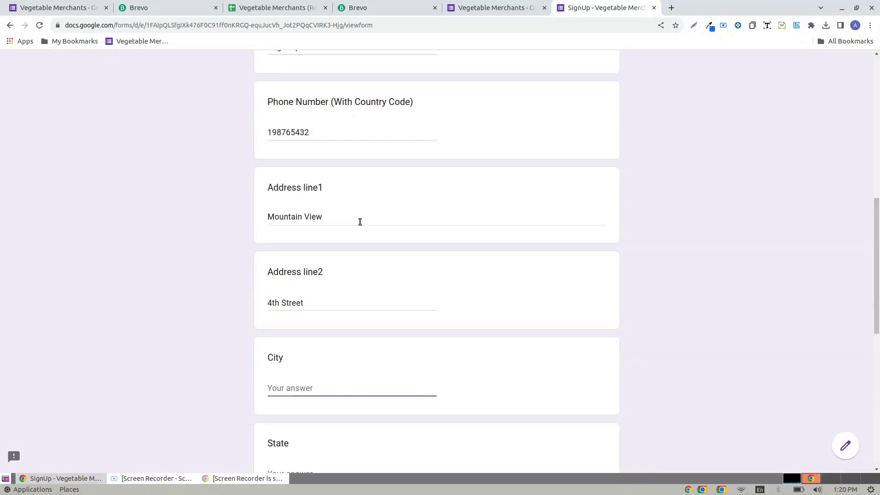
text(NYC)
key(Tab)
text(NY)
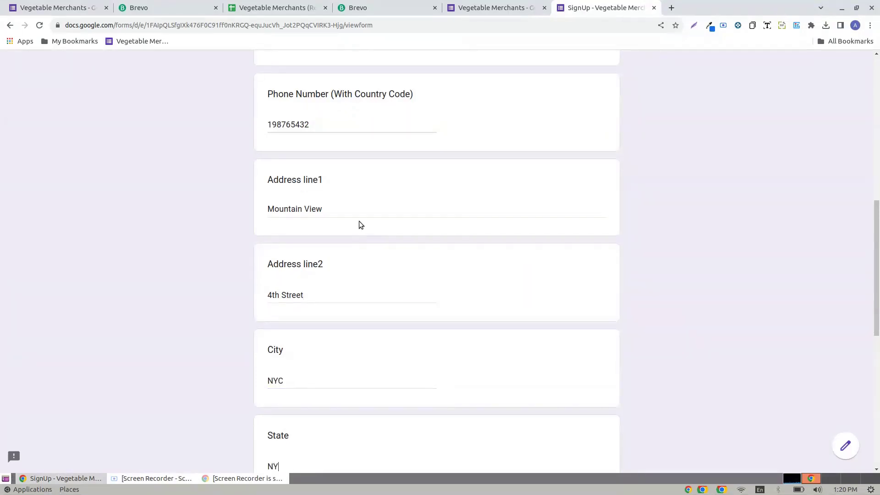
key(Tab)
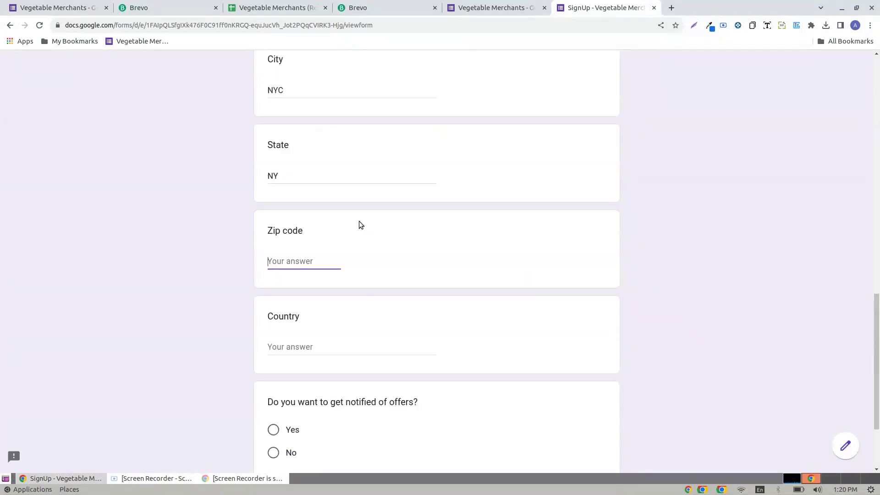
text(2435)
key(Tab)
text(U)
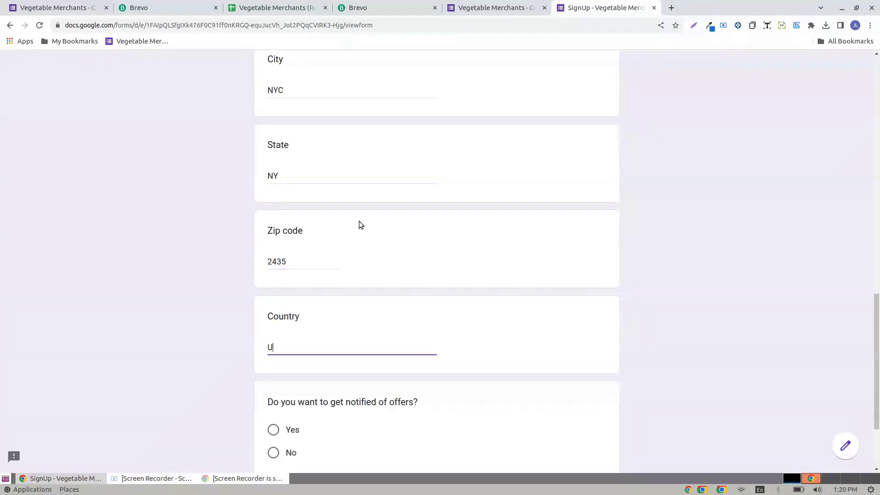
text(SA)
- Answer Yes to offer notifications and submit the response
scroll(359, 221, down, 3)
click(300, 317)
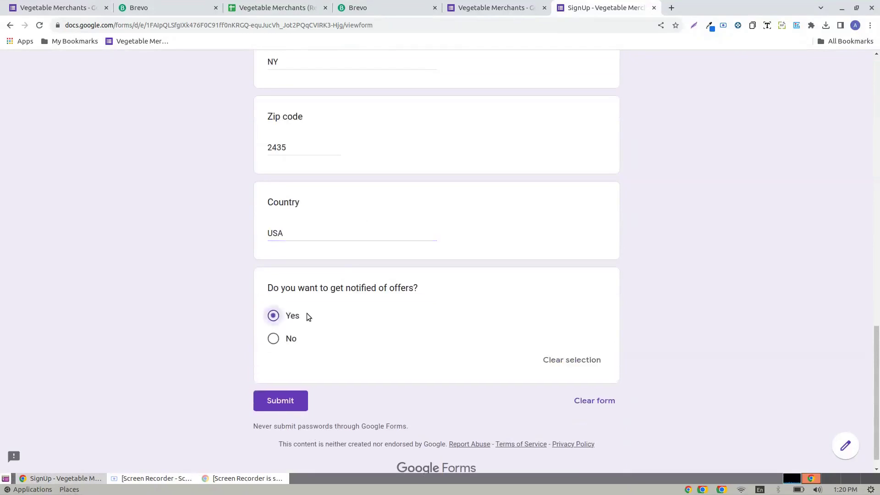
click(285, 401)
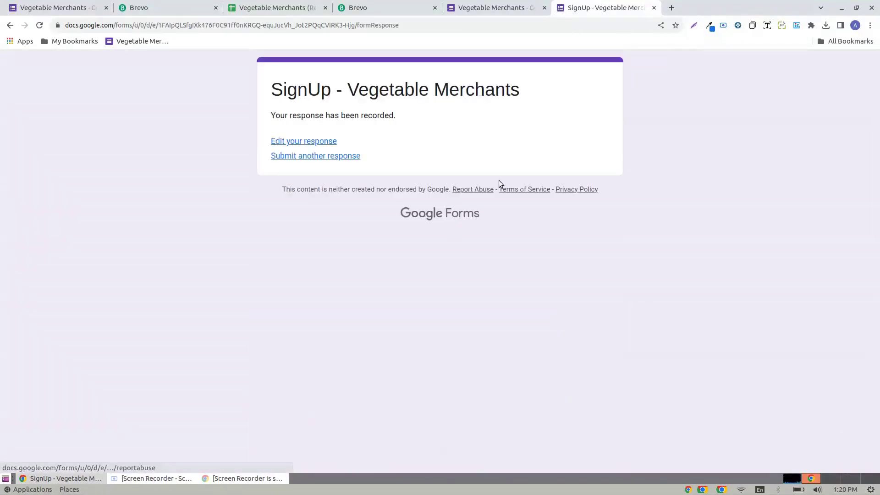
- Bring the Brevo status columns N to P of the Responses sheet into view
click(293, 8)
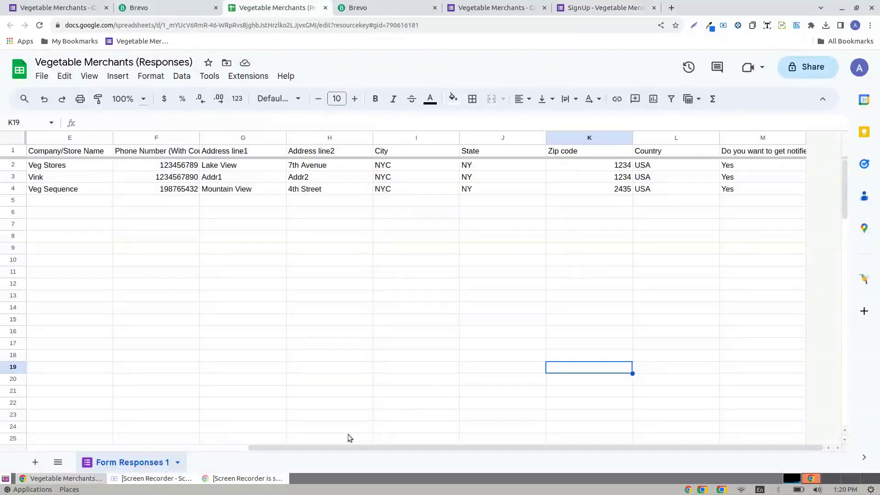
drag(361, 445, 578, 461)
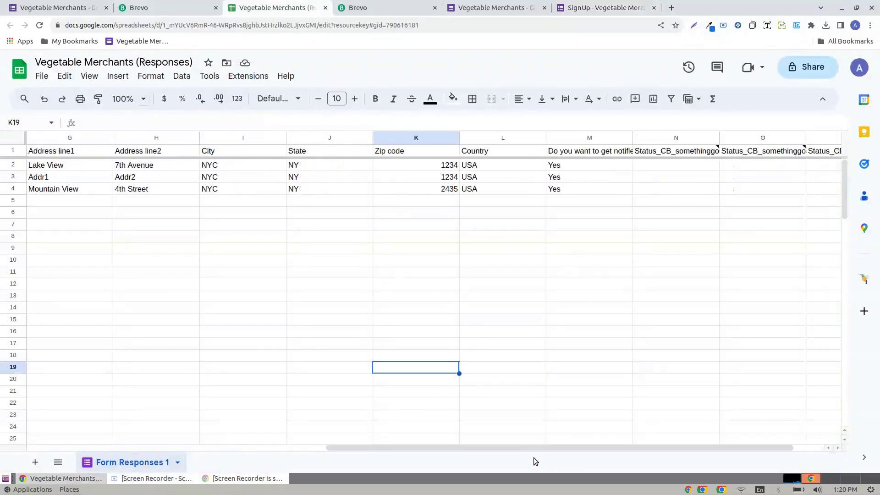
drag(526, 447, 631, 452)
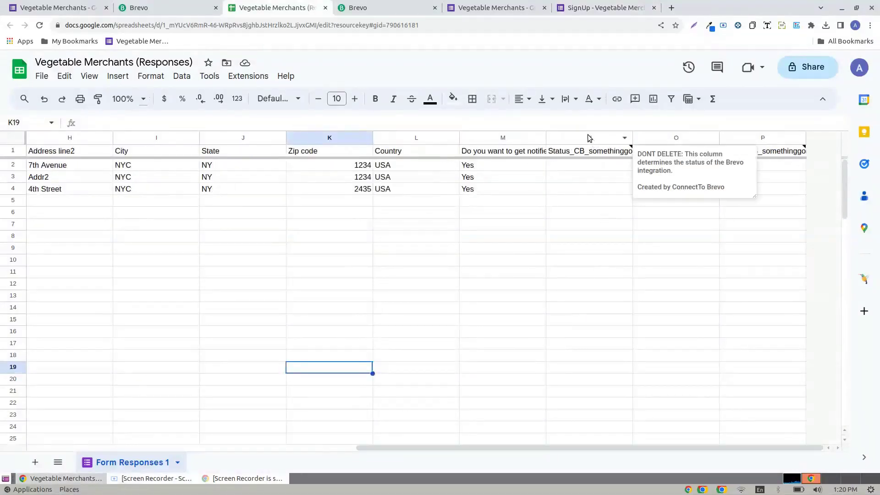
drag(589, 138, 761, 138)
click(605, 236)
- Check the contact, company and link cells N4–P4, then open the Brevo contact from N4
click(576, 192)
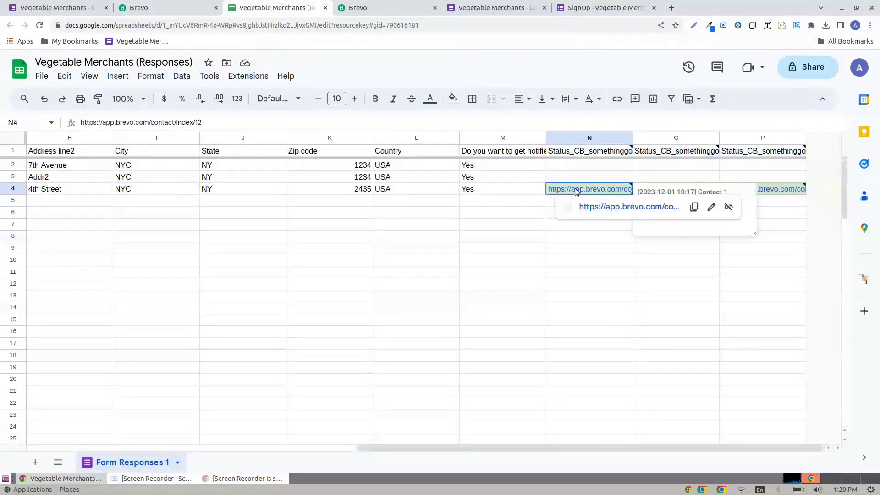
click(794, 222)
click(644, 189)
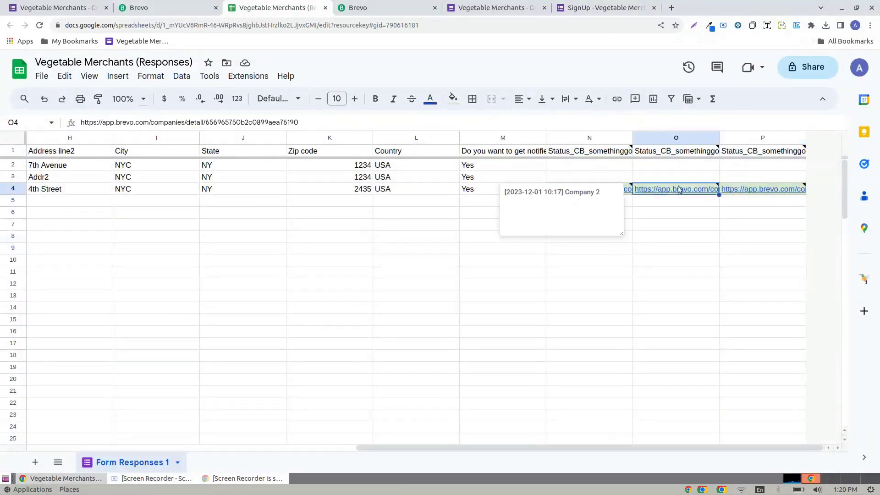
click(754, 191)
click(586, 189)
click(612, 205)
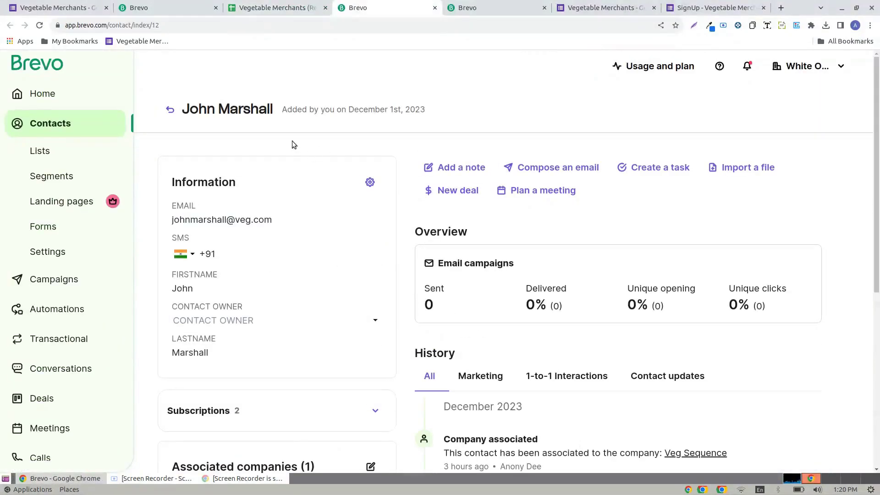
- Go from the new contact to its Veg Sequence company and review its associated contacts
scroll(433, 235, down, 6)
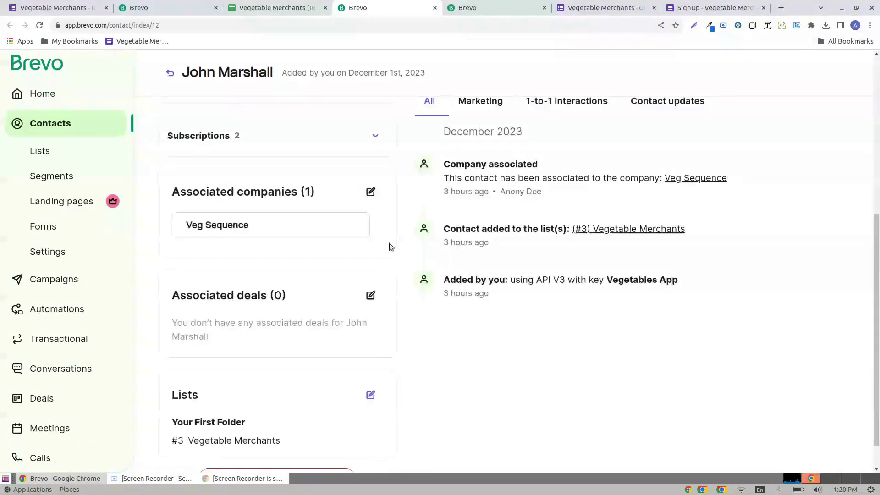
mouse_move(215, 228)
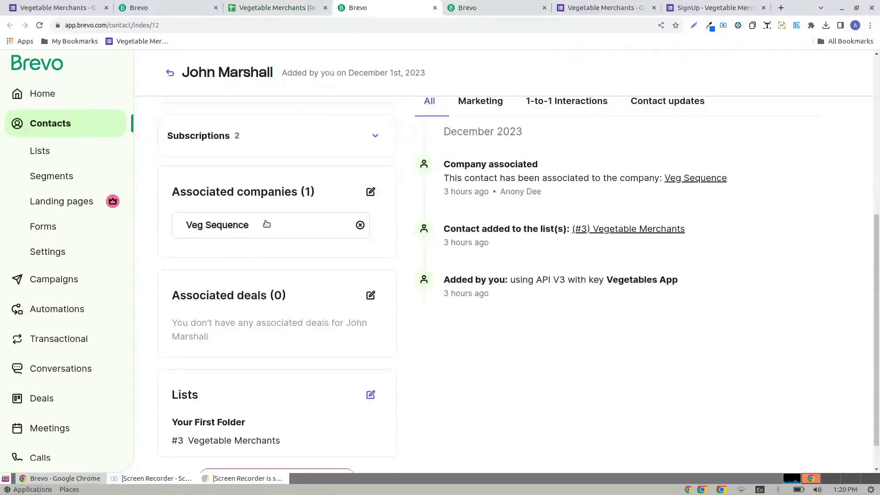
click(217, 226)
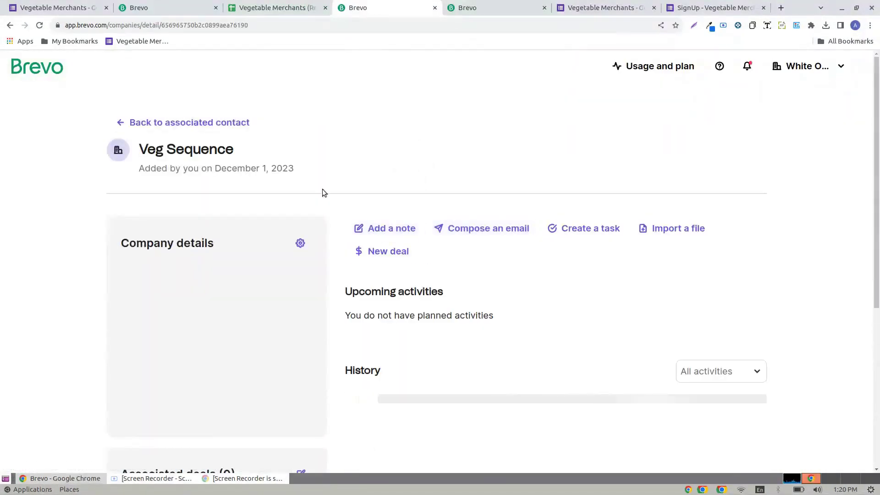
scroll(380, 191, down, 6)
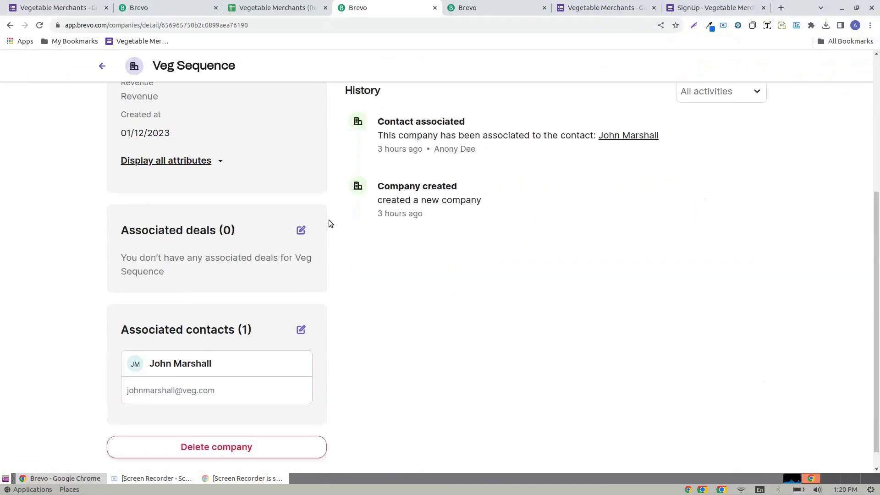
scroll(279, 174, up, 6)
scroll(205, 200, down, 6)
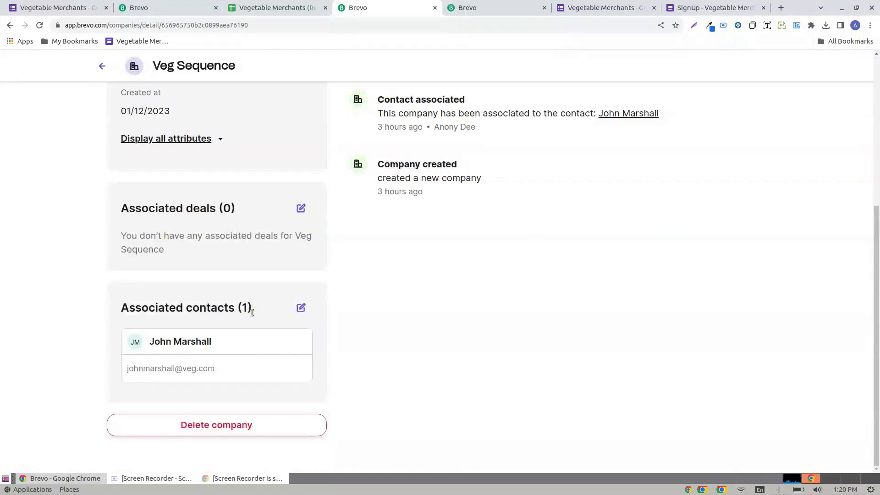
- Return to the Responses sheet and select rows 2–3 and N2:P3 to show they have no Brevo links
click(323, 5)
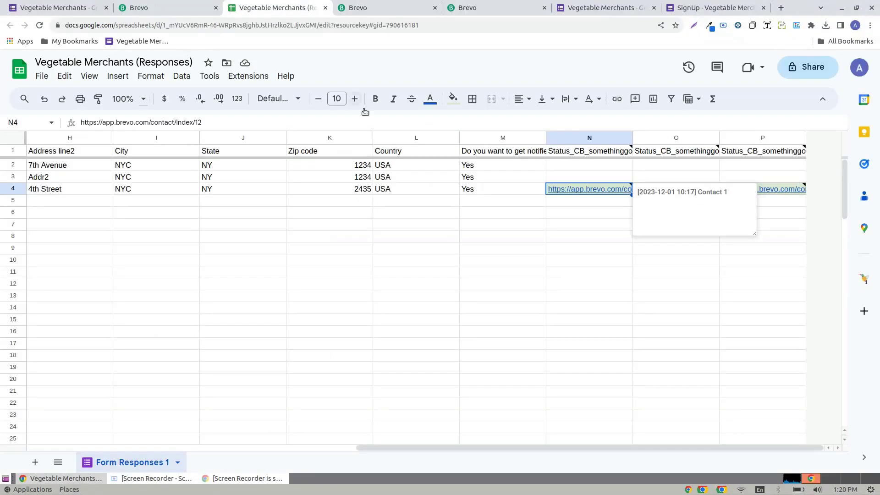
click(550, 285)
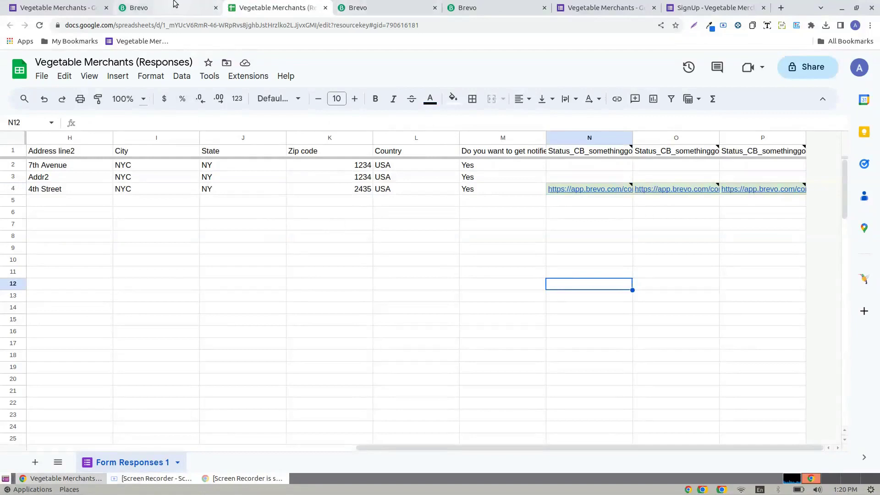
click(55, 7)
click(270, 8)
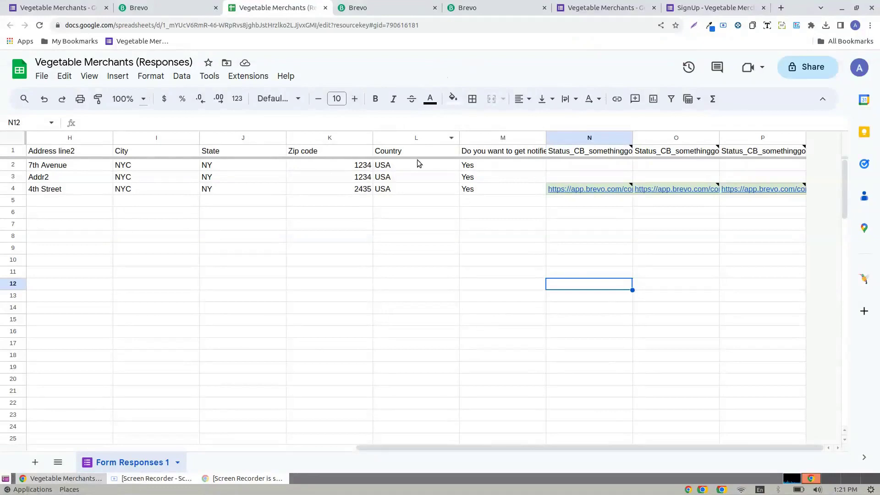
drag(13, 165, 13, 177)
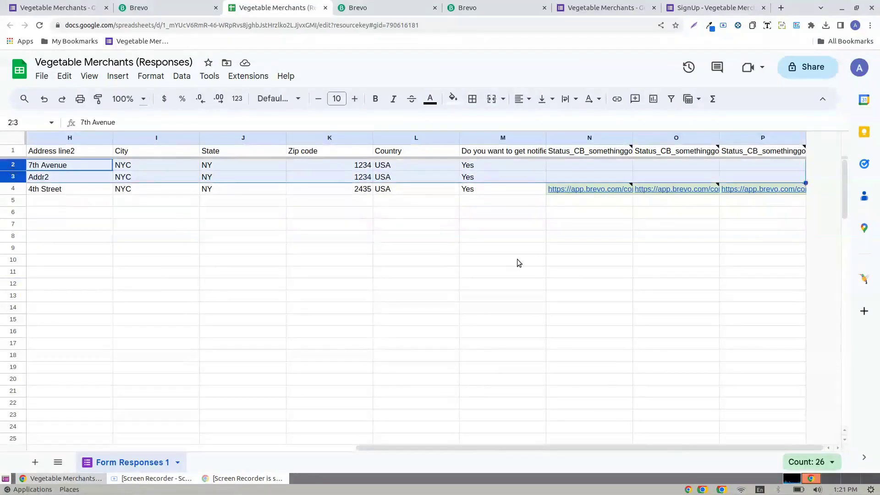
click(528, 266)
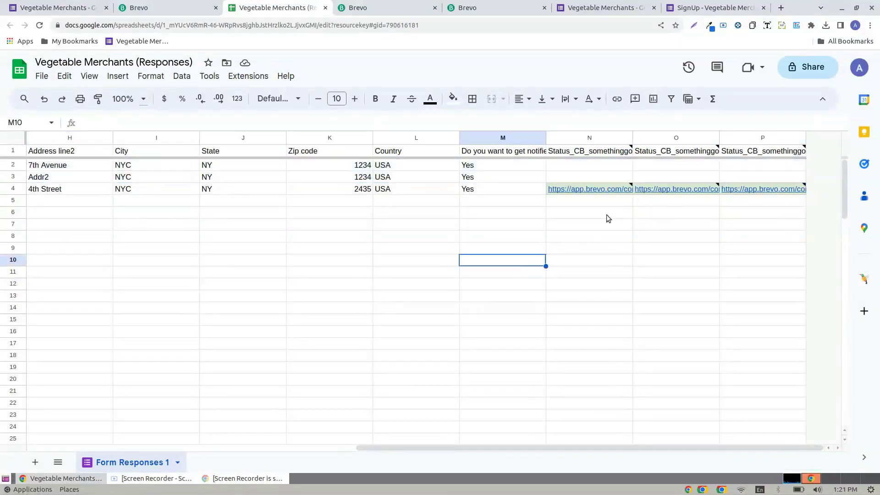
drag(591, 166, 739, 180)
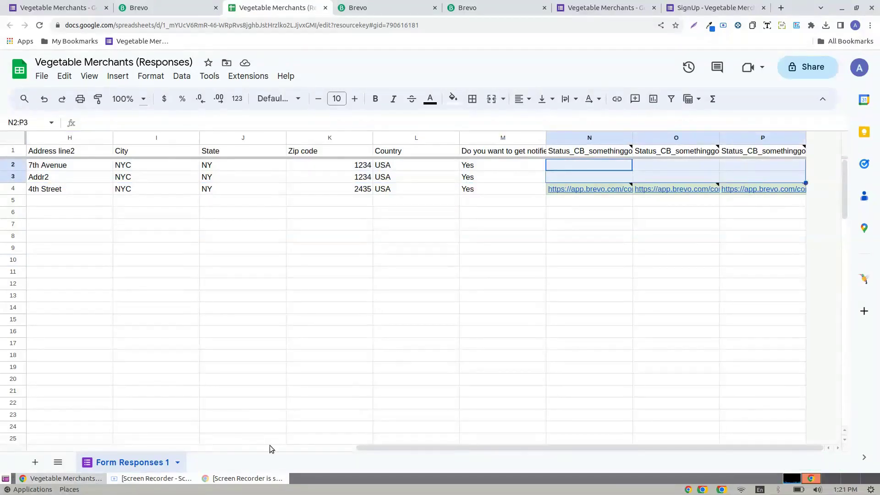
drag(520, 449, 615, 472)
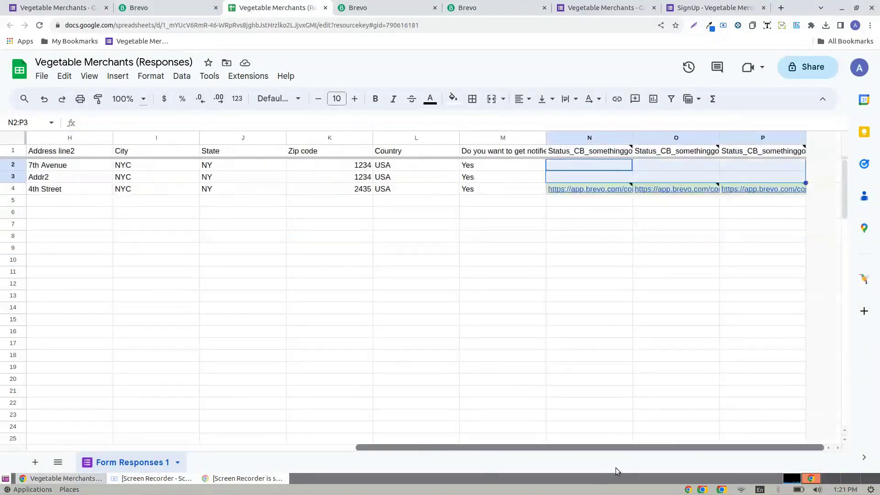
drag(594, 170, 774, 179)
click(660, 234)
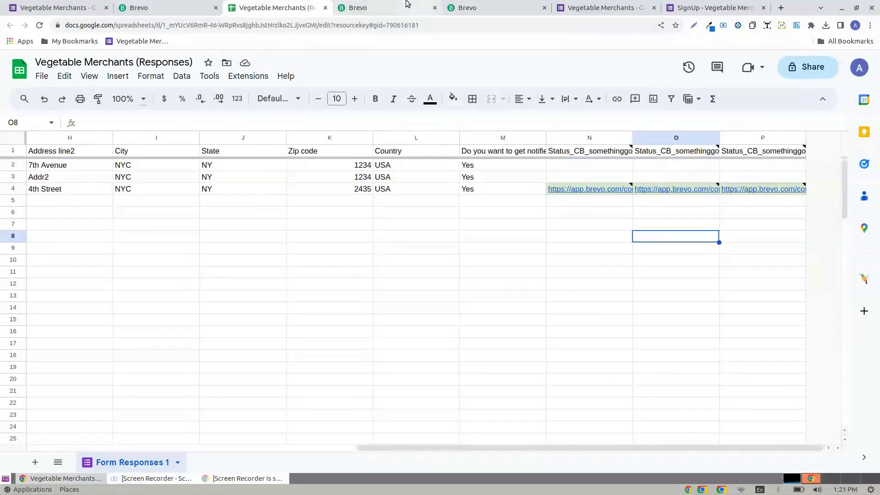
click(394, 7)
scroll(378, 122, up, 8)
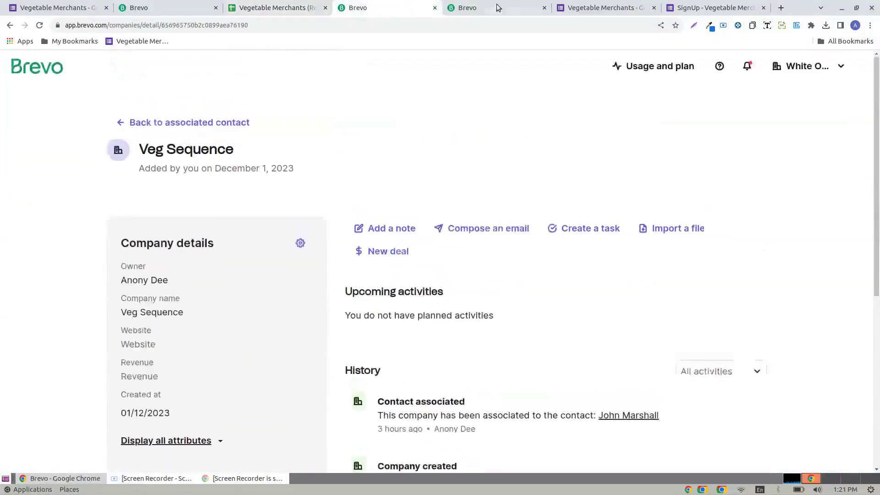
click(477, 8)
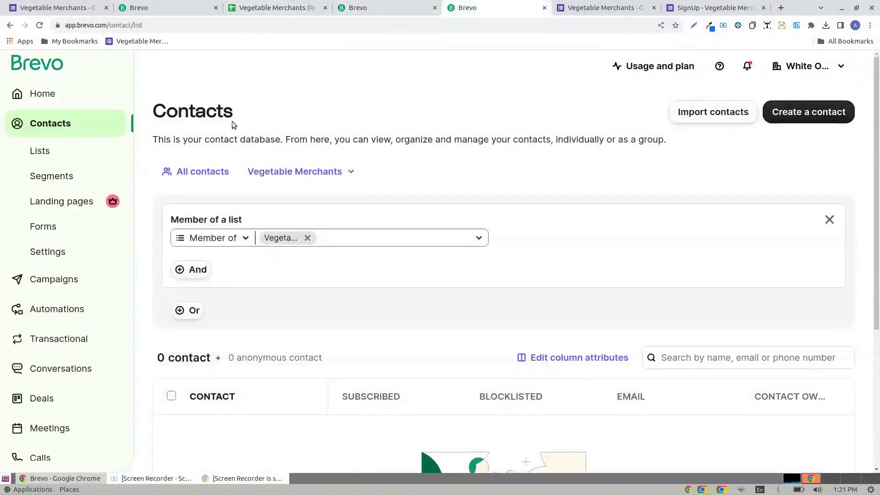
key(ctrl+shift+Tab)
key(ctrl+shift+Tab)
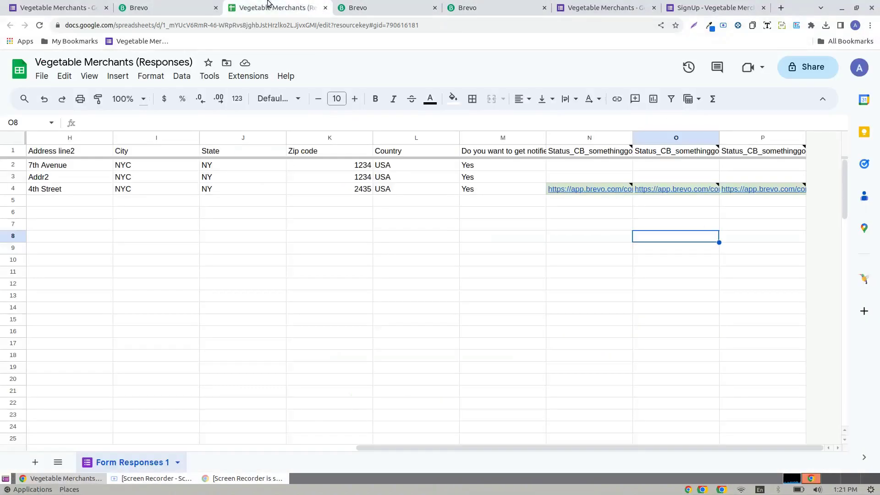
drag(54, 202, 528, 208)
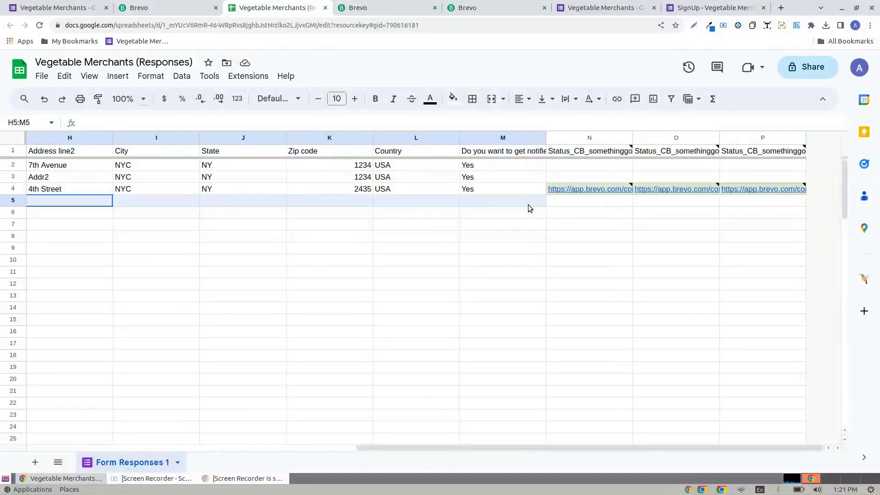
drag(528, 208, 525, 259)
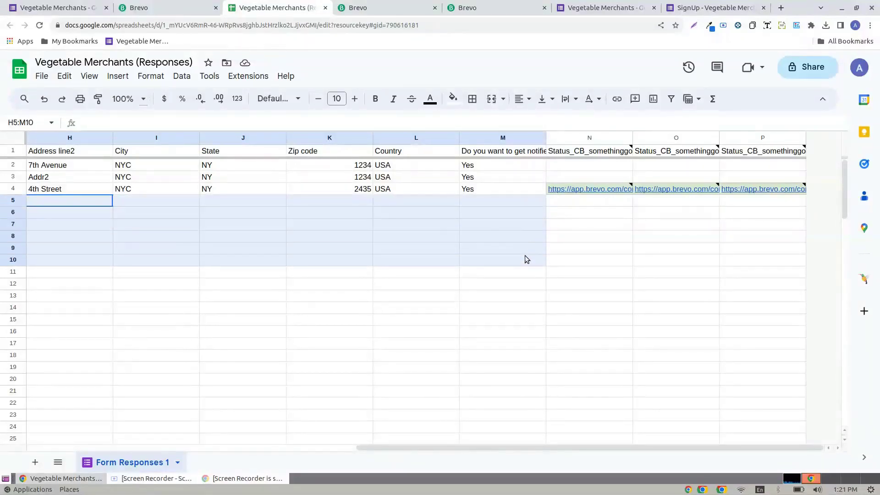
click(640, 283)
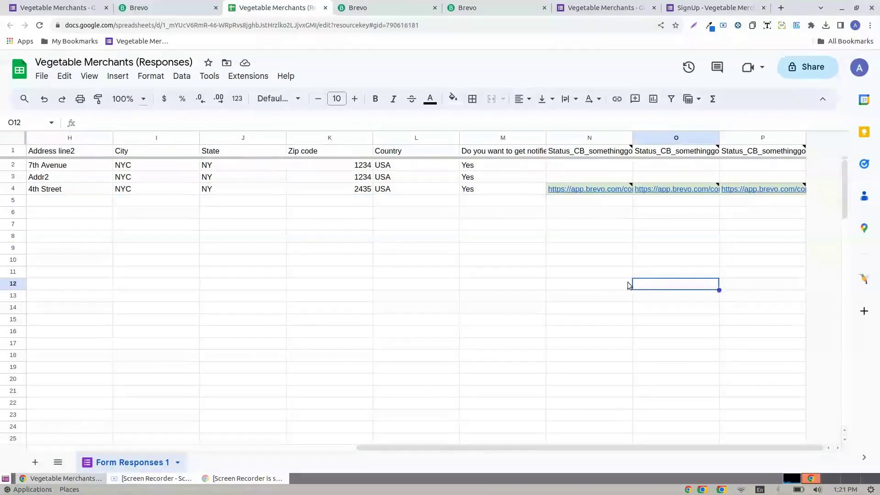
drag(577, 201, 580, 211)
drag(598, 256, 771, 251)
drag(603, 216, 765, 237)
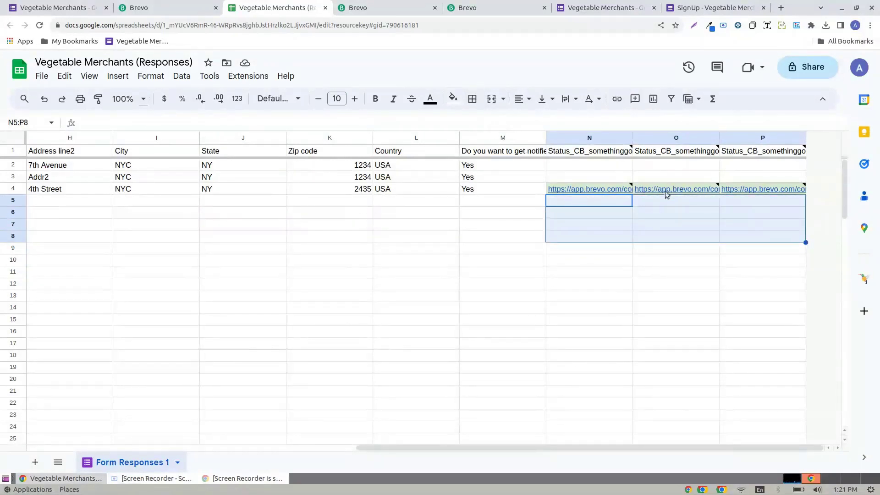